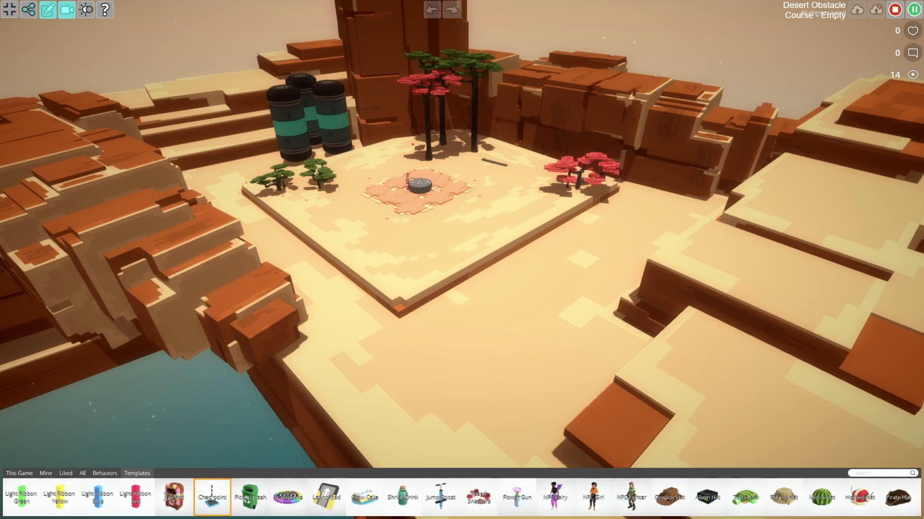
Place a checkpoint, a trampoline, a launchpad and an NPC Fairy in a row near the front corner of the raised sand area.
{"action": "left_click_drag", "start_coordinate": [213, 498], "coordinate": [362, 255]}
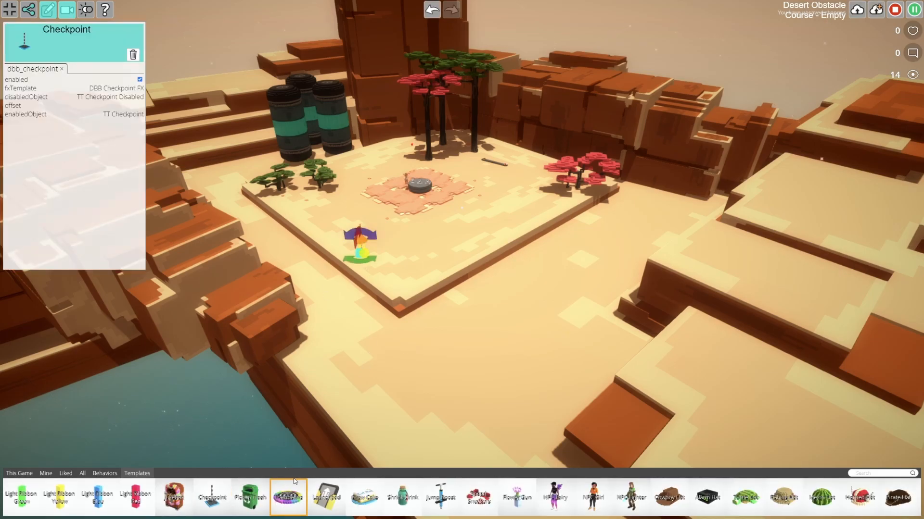
{"action": "left_click", "coordinate": [342, 392]}
{"action": "left_click_drag", "start_coordinate": [342, 392], "coordinate": [392, 251]}
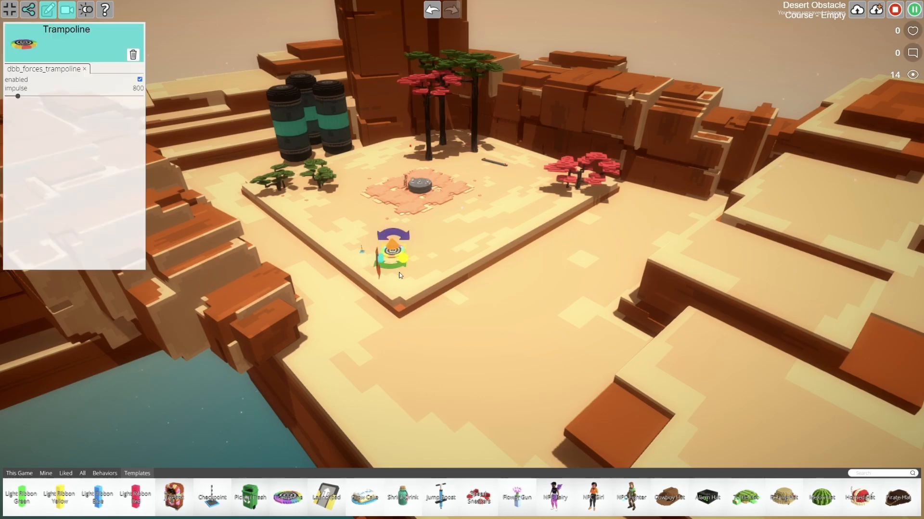
{"action": "left_click_drag", "start_coordinate": [328, 501], "coordinate": [436, 250]}
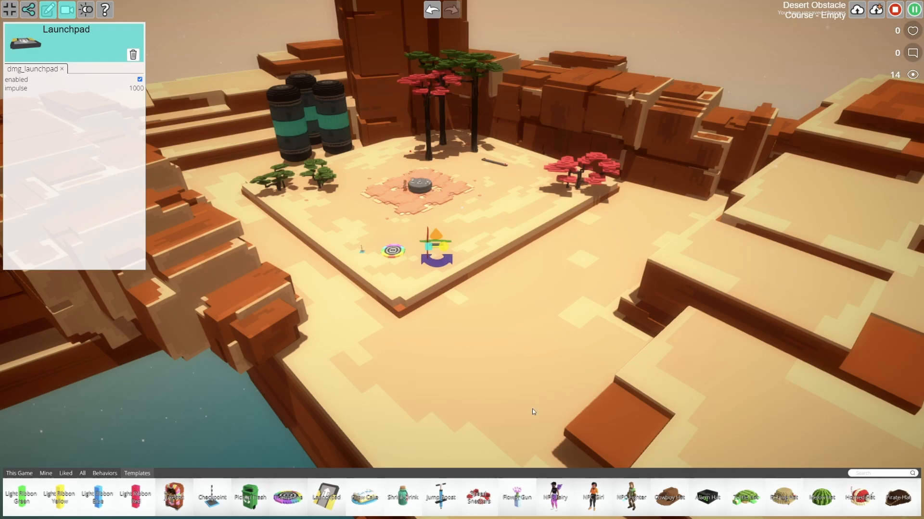
{"action": "left_click_drag", "start_coordinate": [556, 500], "coordinate": [471, 246]}
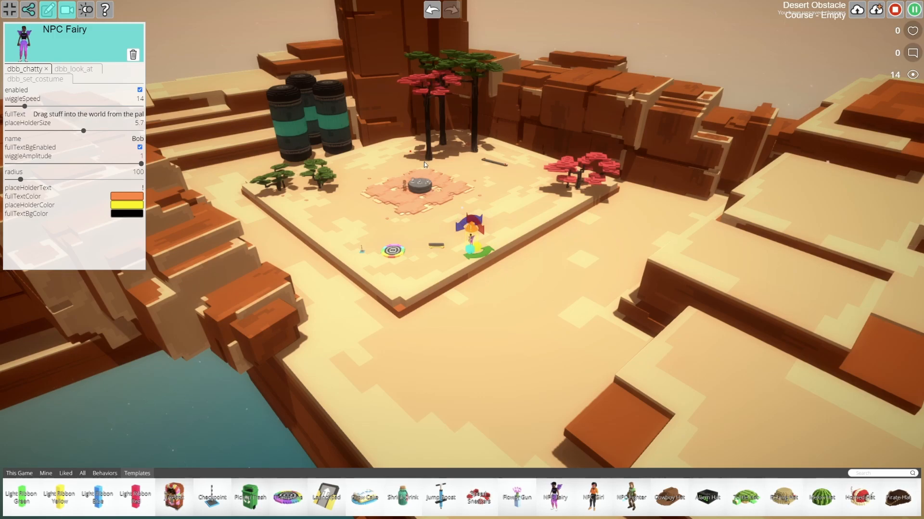
Leave the free camera and walk the avatar around the island to look over the newly placed objects.
{"action": "left_click", "coordinate": [67, 12]}
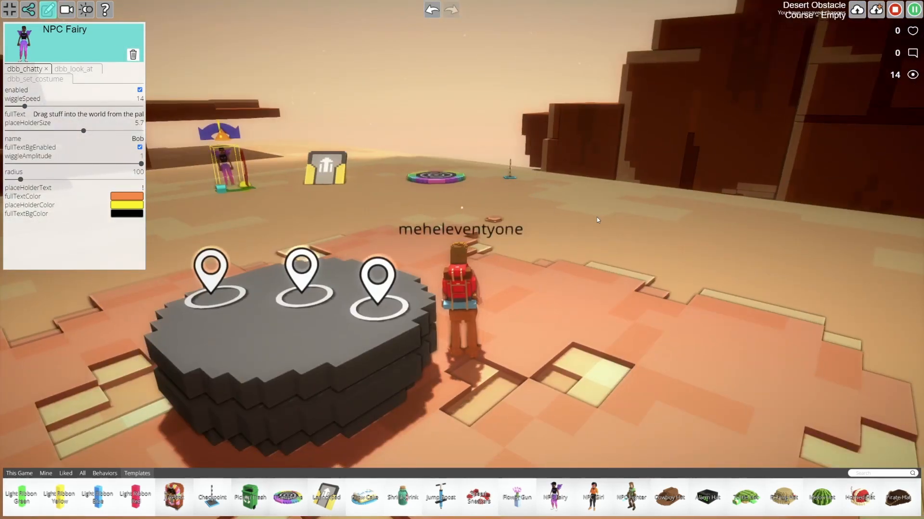
{"action": "key", "text": "w"}
{"action": "right_click_drag", "start_coordinate": [597, 218], "coordinate": [149, 208]}
{"action": "key", "text": "w"}
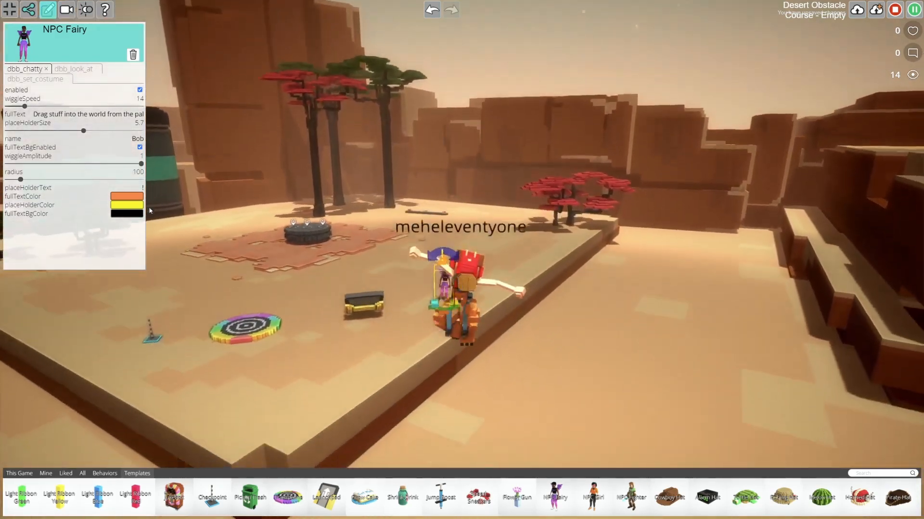
{"action": "left_click", "coordinate": [149, 211]}
{"action": "right_click_drag", "start_coordinate": [433, 221], "coordinate": [350, 226]}
{"action": "key", "text": "w"}
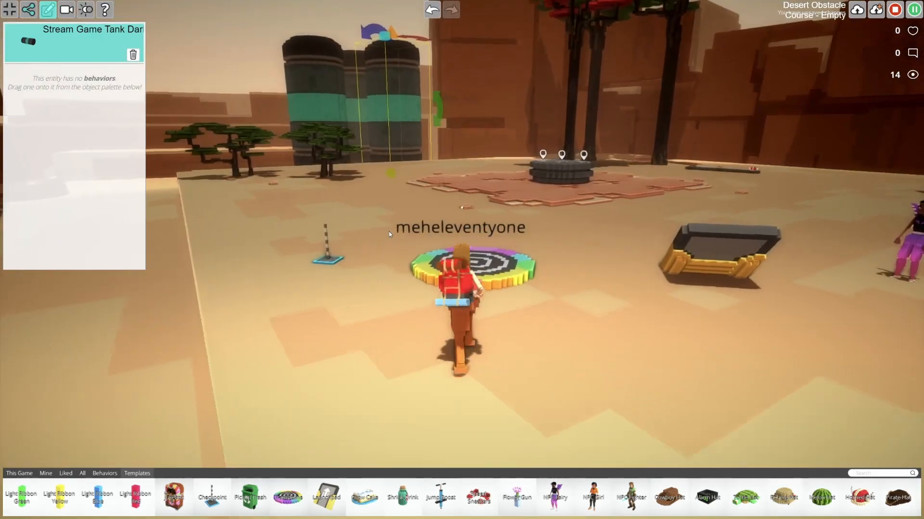
{"action": "right_click_drag", "start_coordinate": [389, 232], "coordinate": [724, 218]}
{"action": "key", "text": "w"}
{"action": "key", "text": "a"}
{"action": "mouse_move", "coordinate": [587, 190]}
{"action": "right_mouse_down"}
{"action": "mouse_move", "coordinate": [625, 188]}
{"action": "mouse_move", "coordinate": [590, 185]}
{"action": "right_mouse_up"}
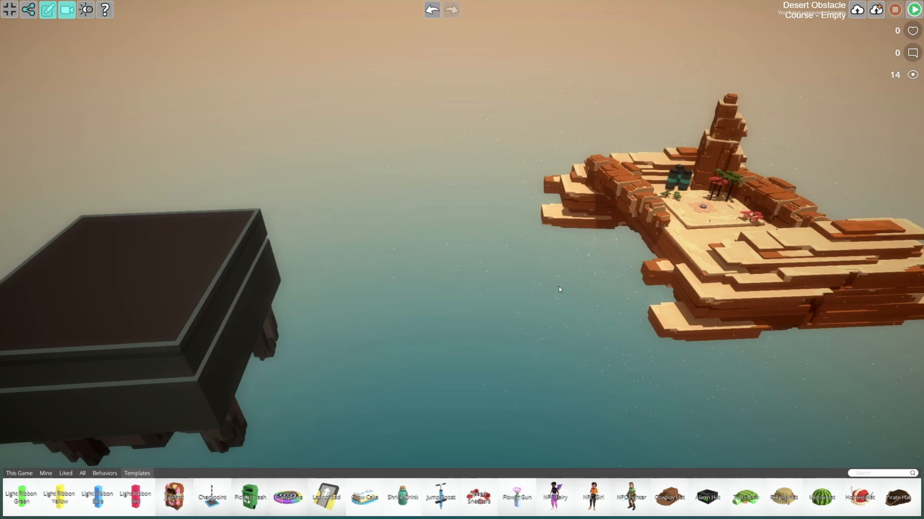
Copy the floating rock and line up the copies as platforms leading away from the desert island.
{"action": "left_click", "coordinate": [674, 243]}
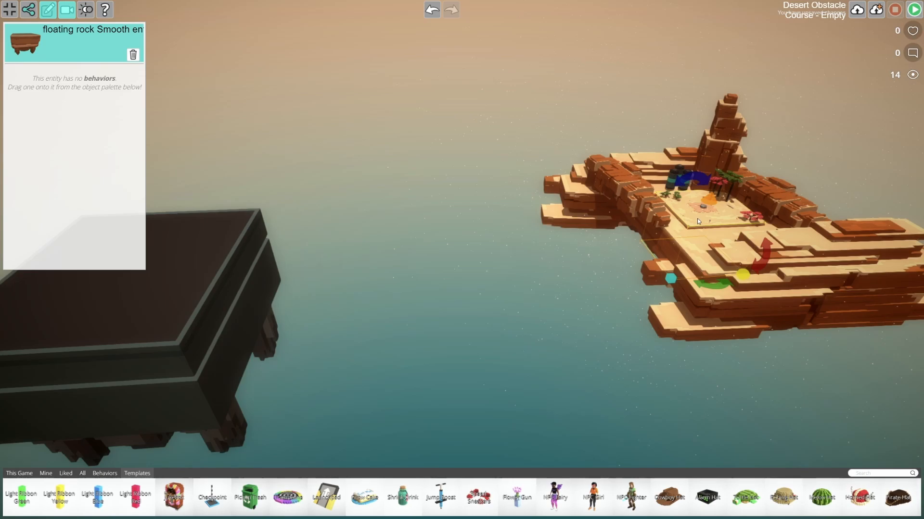
{"action": "left_click_drag", "start_coordinate": [699, 221], "coordinate": [341, 292]}
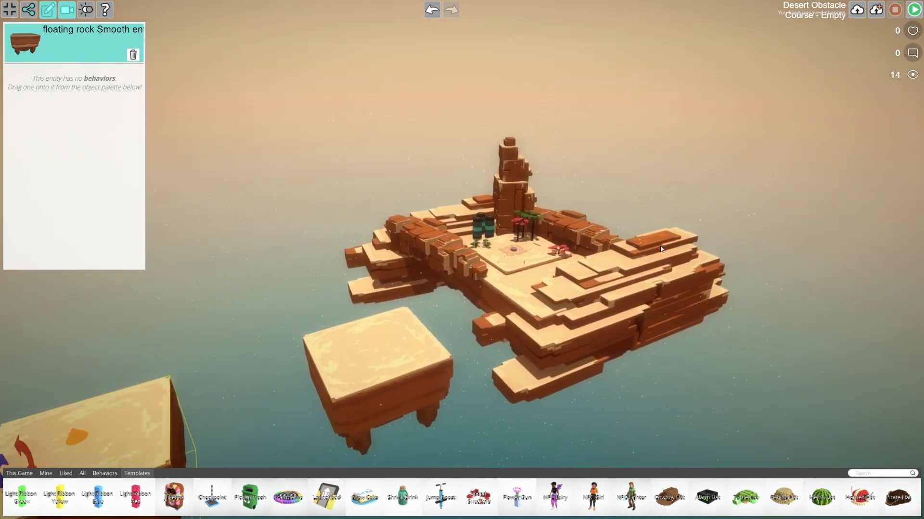
Place a checkpoint on the desert island and move it close to the edge facing the first floating rock platform.
{"action": "right_click_drag", "start_coordinate": [626, 229], "coordinate": [370, 239]}
{"action": "key", "text": "w"}
{"action": "key", "text": "w"}
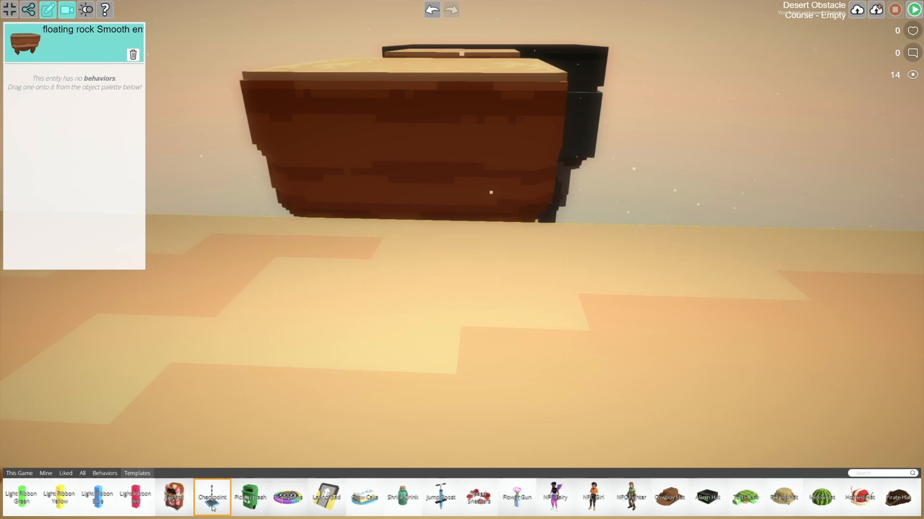
{"action": "left_click_drag", "start_coordinate": [224, 460], "coordinate": [396, 241]}
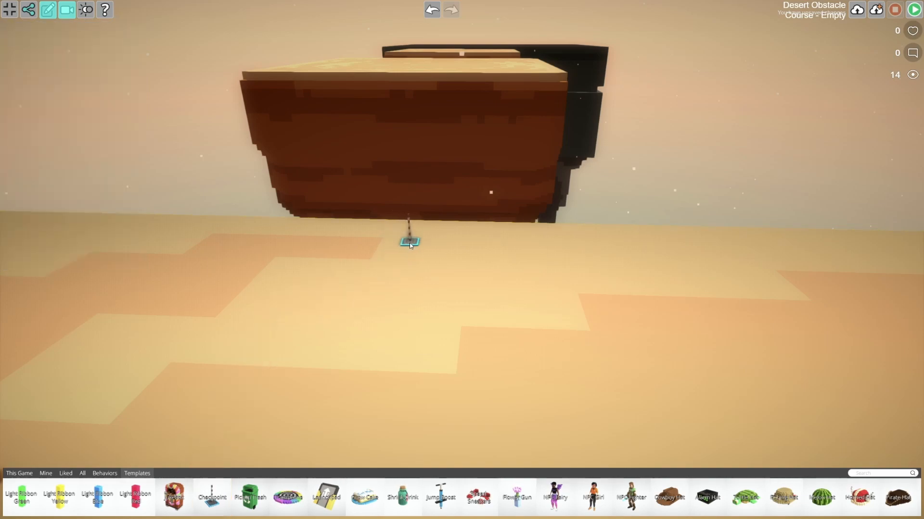
{"action": "left_click", "coordinate": [409, 243]}
{"action": "key", "text": "w"}
{"action": "right_click_drag", "start_coordinate": [471, 257], "coordinate": [450, 258]}
{"action": "key", "text": "a"}
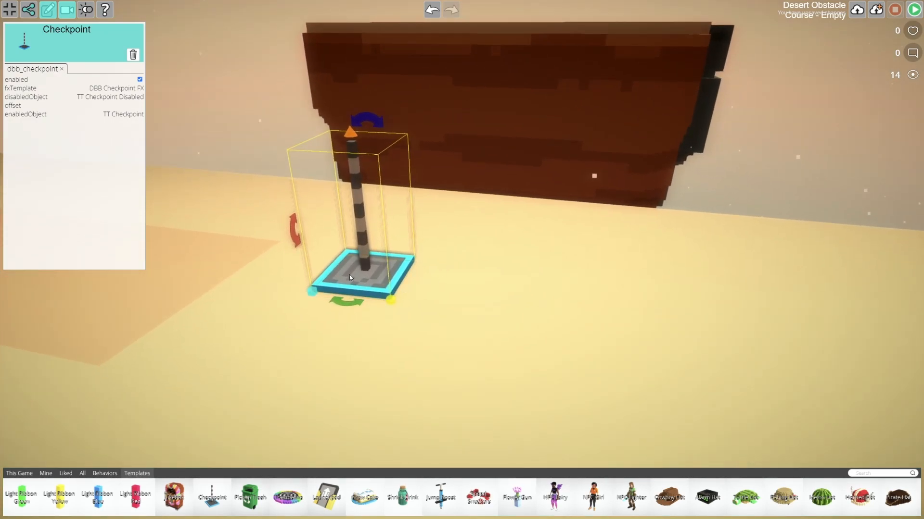
{"action": "left_click_drag", "start_coordinate": [342, 309], "coordinate": [444, 177]}
Add a checkpoint near the edge of each of the following two floating rock platforms.
{"action": "right_click_drag", "start_coordinate": [491, 215], "coordinate": [509, 202]}
{"action": "key", "text": "s"}
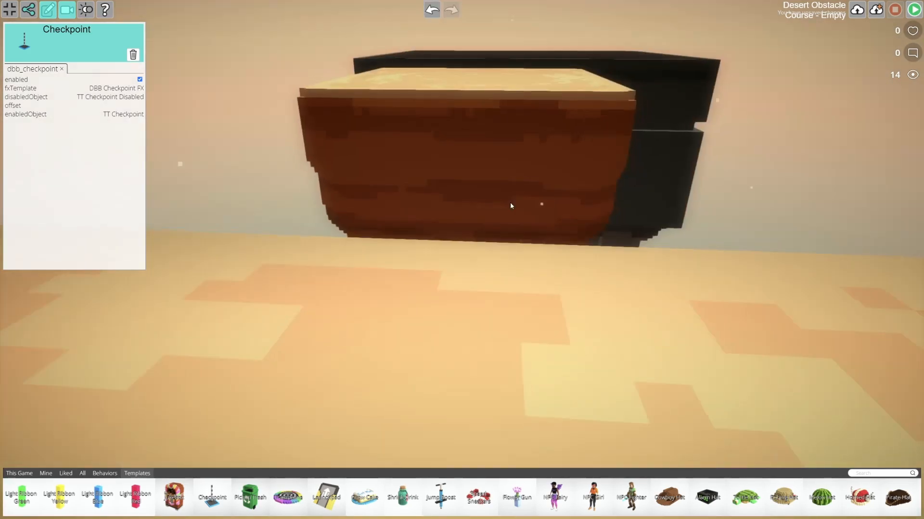
{"action": "left_click_drag", "start_coordinate": [208, 485], "coordinate": [443, 185]}
{"action": "key", "text": "w"}
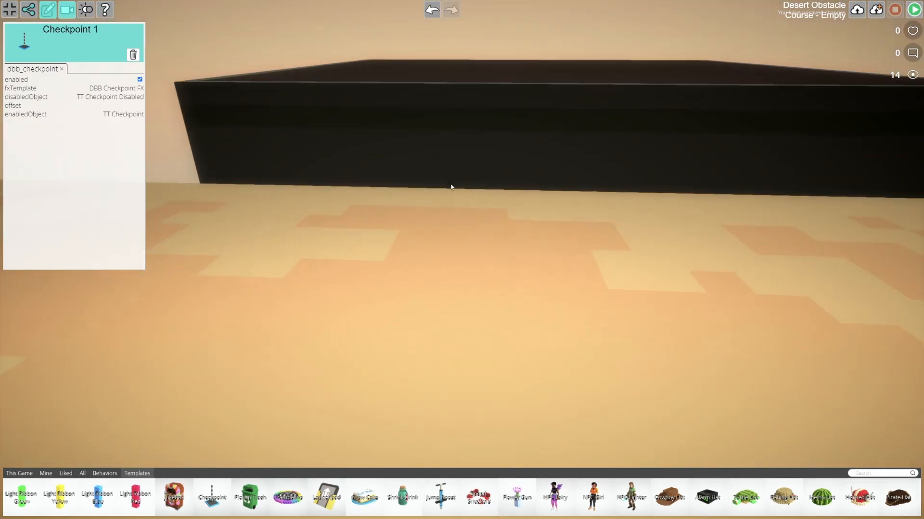
{"action": "left_click_drag", "start_coordinate": [212, 497], "coordinate": [451, 261]}
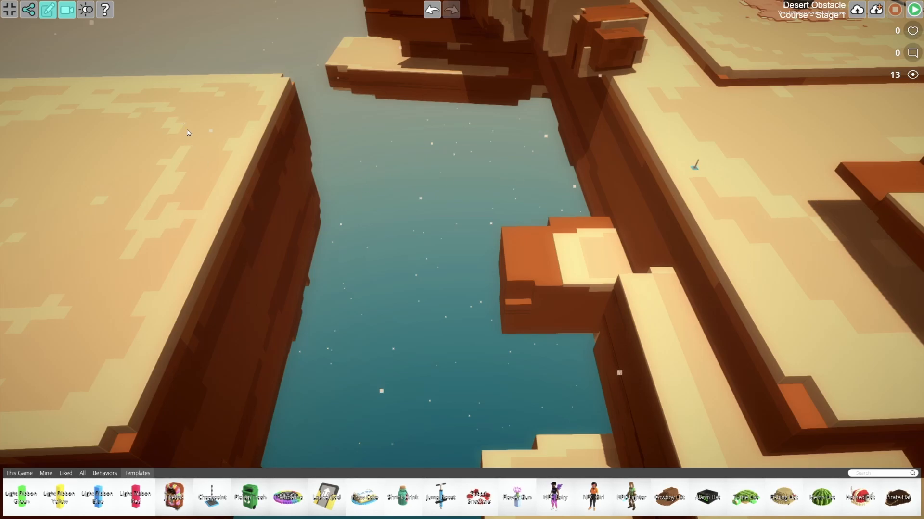
Place a scaled-down copy of the floating rock in the gap beside the desert island and put a trampoline on it.
{"action": "left_click", "coordinate": [187, 133]}
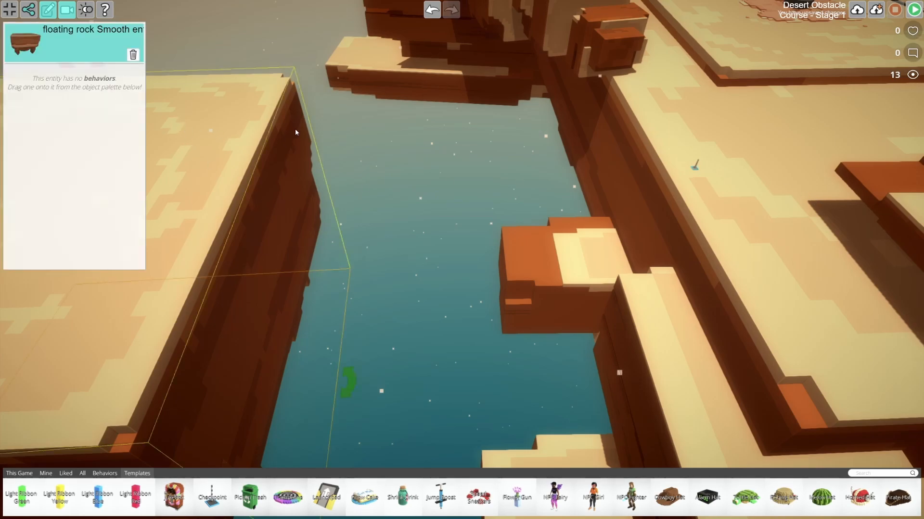
{"action": "left_click_drag", "start_coordinate": [303, 136], "coordinate": [539, 63]}
{"action": "left_click_drag", "start_coordinate": [596, 456], "coordinate": [416, 344]}
{"action": "left_click_drag", "start_coordinate": [290, 499], "coordinate": [412, 318]}
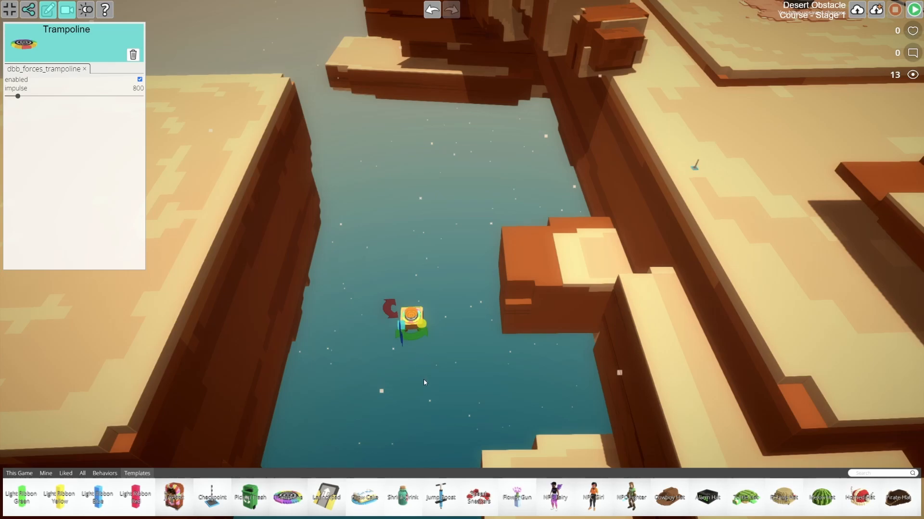
Select the trampoline together with its small rock and raise the pair to just below the platform tops.
{"action": "key", "text": "f"}
{"action": "mouse_move", "coordinate": [615, 326]}
{"action": "right_mouse_down"}
{"action": "mouse_move", "coordinate": [636, 295]}
{"action": "mouse_move", "coordinate": [614, 335]}
{"action": "mouse_move", "coordinate": [616, 319]}
{"action": "right_mouse_up"}
{"action": "key", "text": "w"}
{"action": "key", "text": "s"}
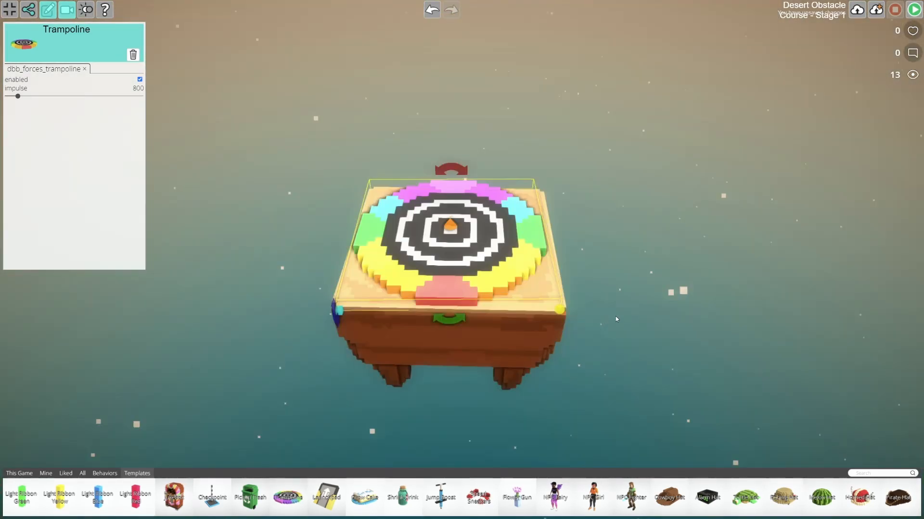
{"action": "left_click", "coordinate": [489, 344], "text": "shift"}
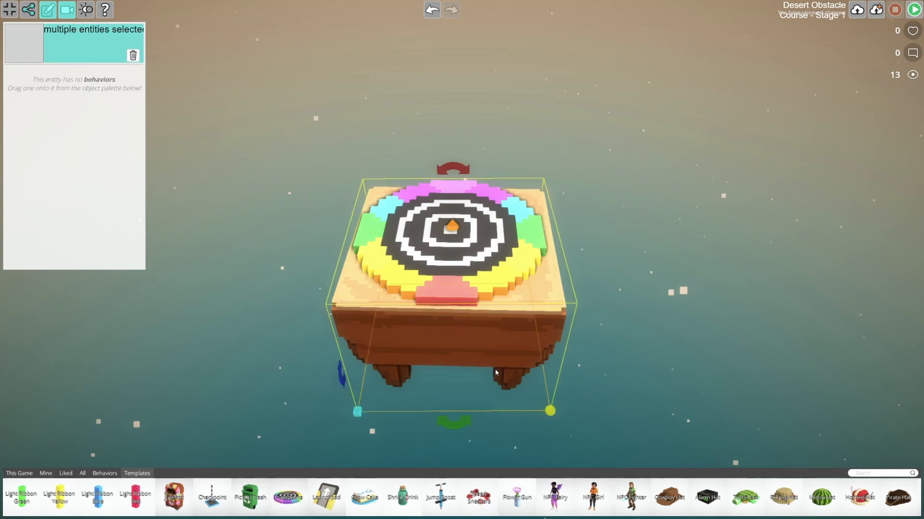
{"action": "left_click_drag", "start_coordinate": [452, 254], "coordinate": [453, 142]}
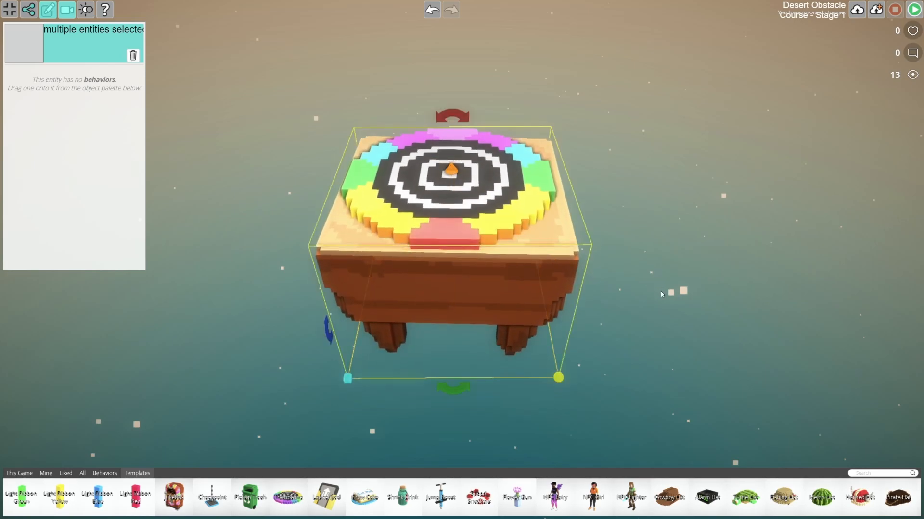
{"action": "scroll", "coordinate": [663, 296], "scroll_direction": "down", "scroll_amount": 10}
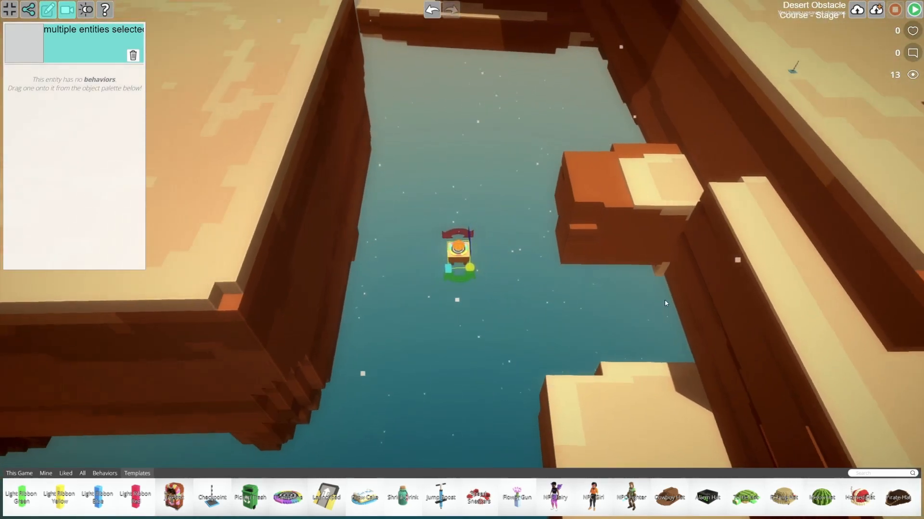
{"action": "scroll", "coordinate": [664, 301], "scroll_direction": "down", "scroll_amount": 2}
{"action": "left_click_drag", "start_coordinate": [456, 218], "coordinate": [437, 44]}
{"action": "right_click_drag", "start_coordinate": [544, 115], "coordinate": [358, 76]}
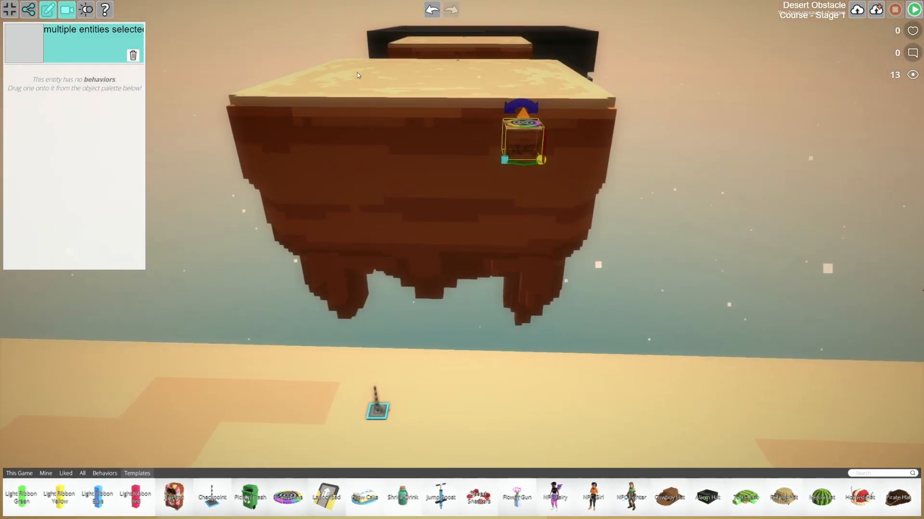
Duplicate the trampoline and rock pair to form a row of three across the gap.
{"action": "right_click_drag", "start_coordinate": [396, 162], "coordinate": [572, 192]}
{"action": "key", "text": "s"}
{"action": "key", "text": "a"}
{"action": "left_click_drag", "start_coordinate": [472, 202], "coordinate": [699, 205]}
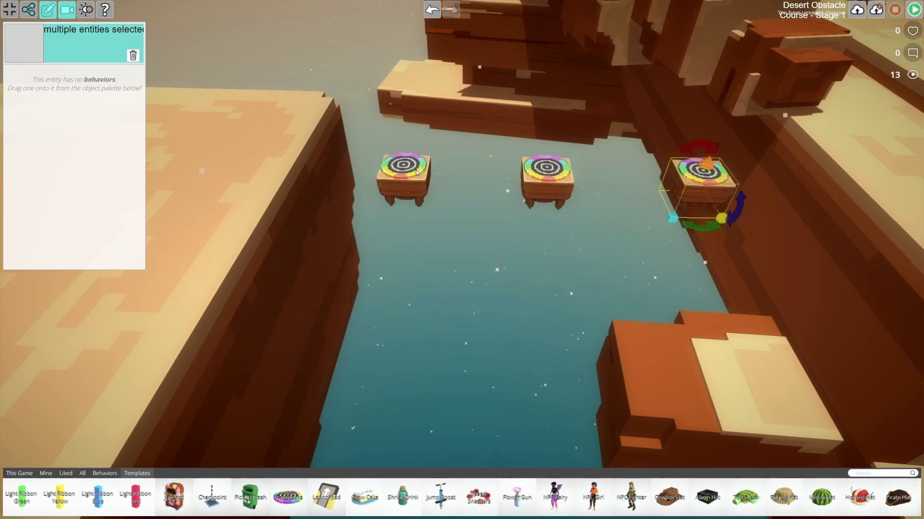
Select all three trampoline rocks and place a copy of the whole row parallel to the first one.
{"action": "left_click", "coordinate": [416, 189]}
{"action": "left_click", "coordinate": [417, 190], "text": "shift"}
{"action": "left_click", "coordinate": [544, 169], "text": "shift"}
{"action": "left_click", "coordinate": [555, 188], "text": "shift"}
{"action": "left_click", "coordinate": [688, 181], "text": "shift"}
{"action": "left_click", "coordinate": [694, 195], "text": "shift"}
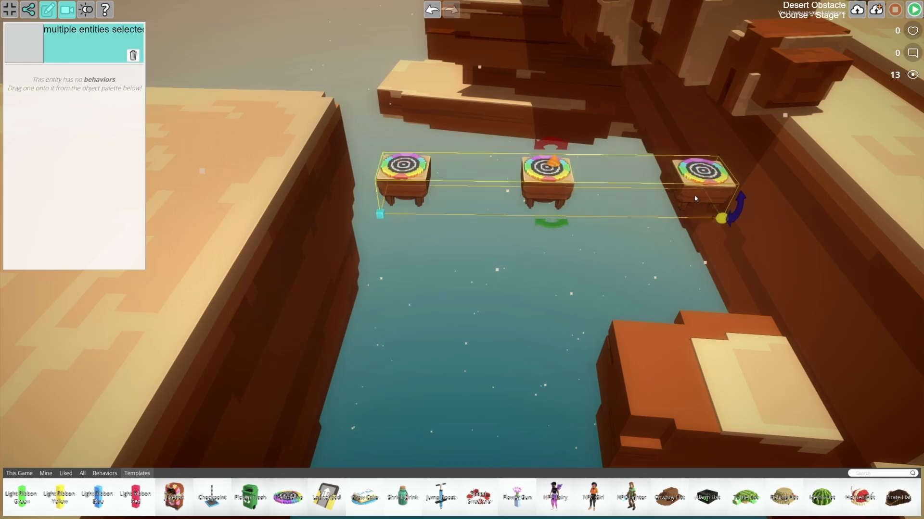
{"action": "left_click_drag", "start_coordinate": [693, 195], "coordinate": [872, 372], "text": "alt"}
{"action": "left_click_drag", "start_coordinate": [874, 380], "coordinate": [893, 378]}
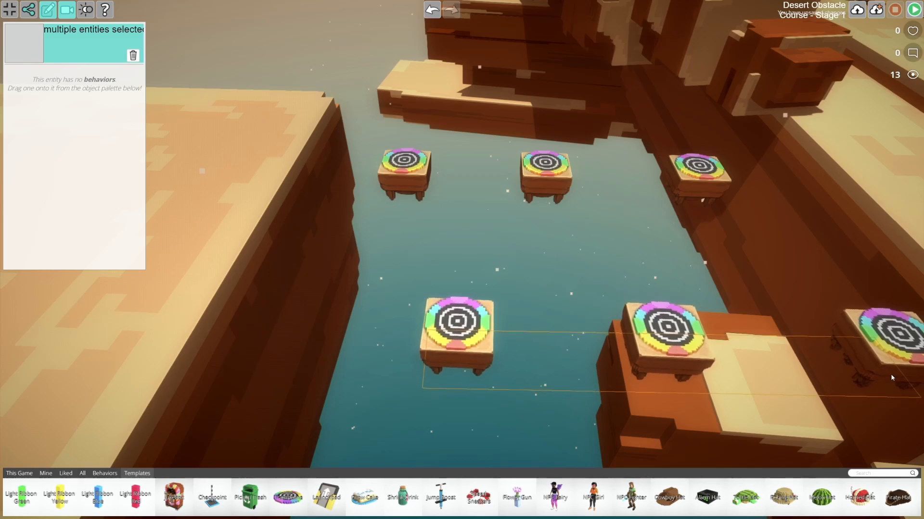
Select the three trampoline rocks of the original row and tilt them to face the copied row.
{"action": "left_click", "coordinate": [407, 169]}
{"action": "left_click", "coordinate": [546, 176], "text": "shift"}
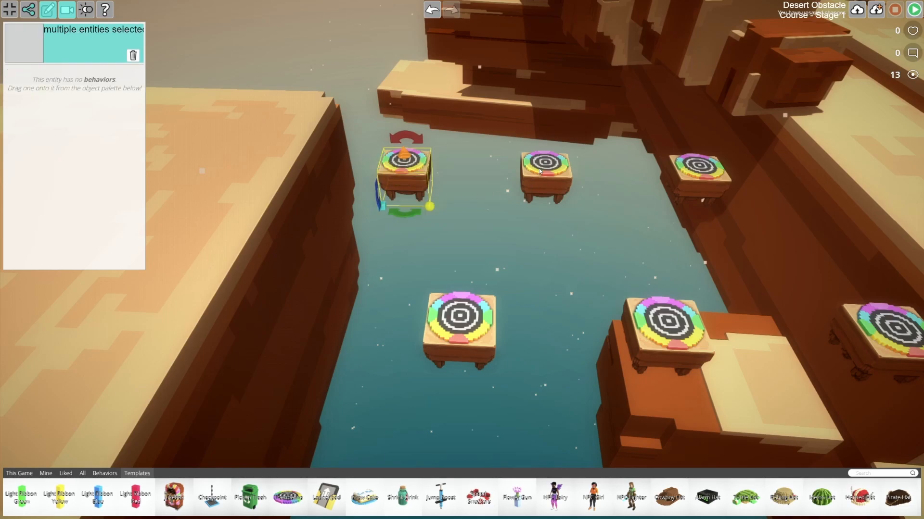
{"action": "left_click", "coordinate": [698, 174], "text": "shift"}
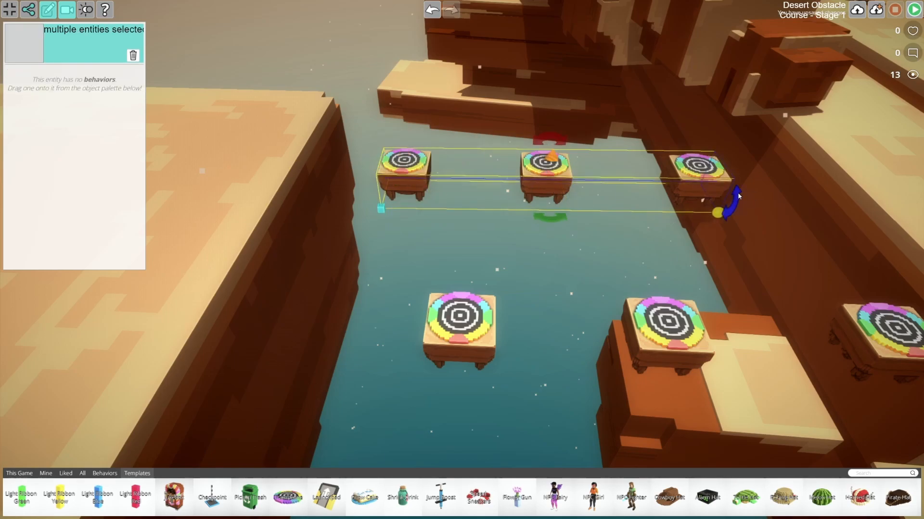
{"action": "key", "text": "ctrl+d"}
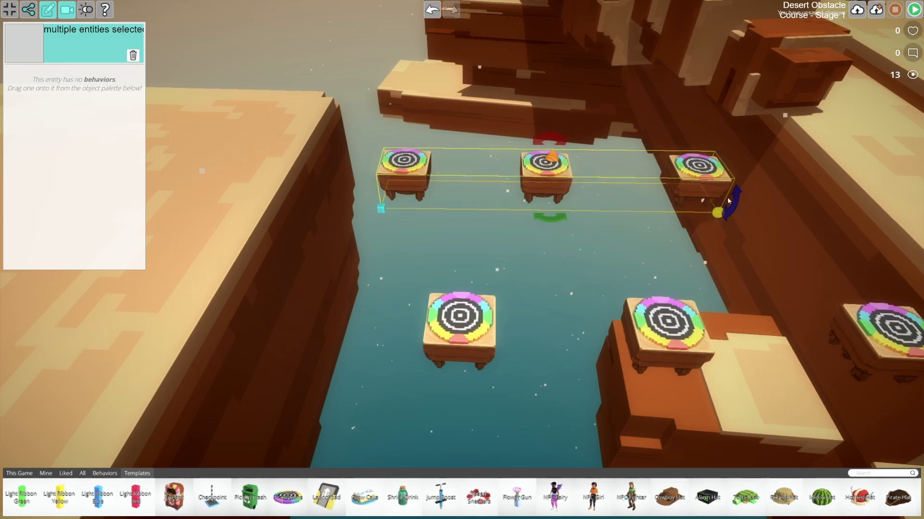
{"action": "key", "text": "ctrl+d"}
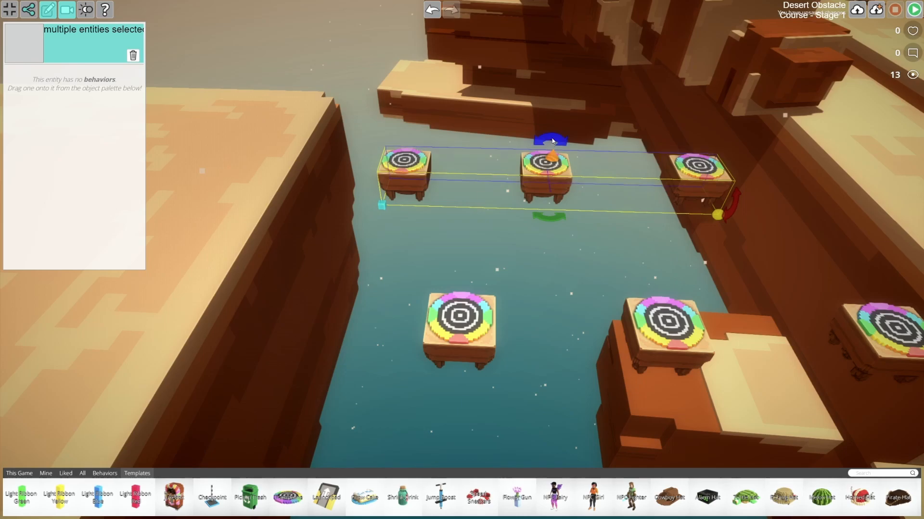
{"action": "left_click_drag", "start_coordinate": [737, 195], "coordinate": [728, 283]}
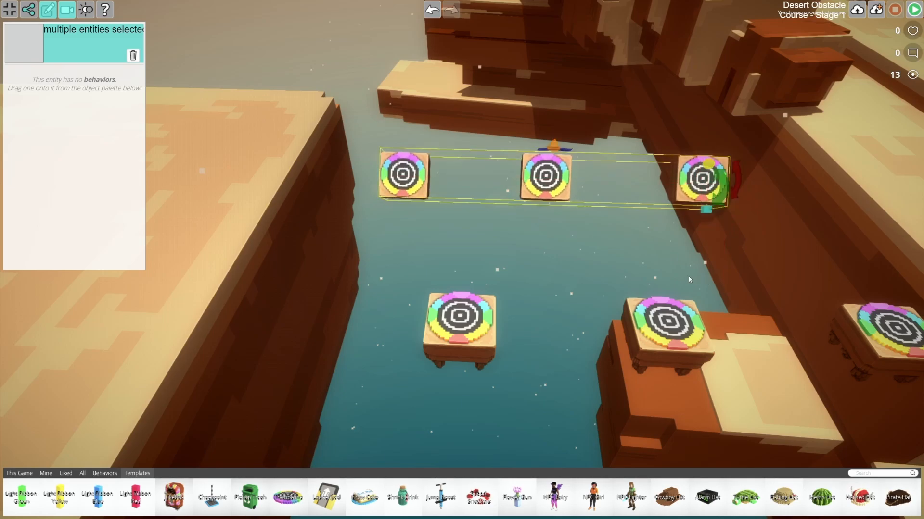
Select the three trampoline rocks of the copied row and tilt them to face the original row.
{"action": "left_click", "coordinate": [470, 320]}
{"action": "left_click", "coordinate": [697, 330], "text": "shift"}
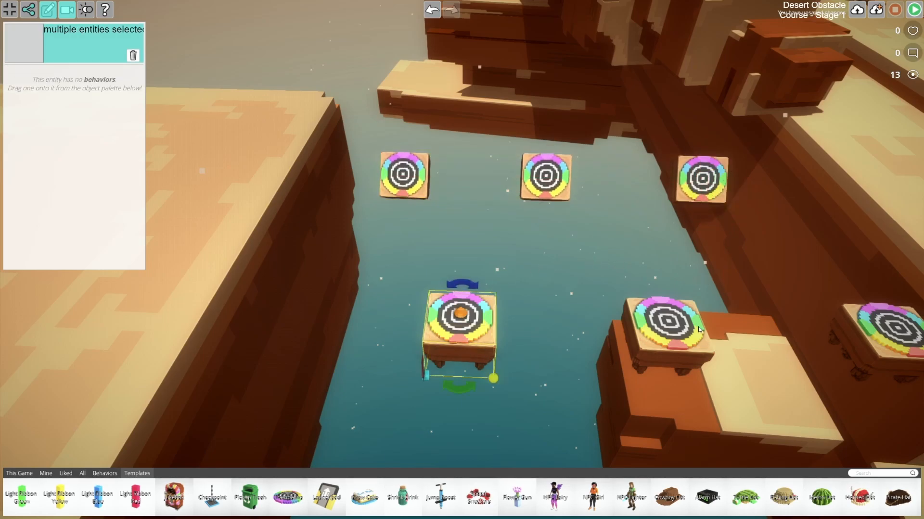
{"action": "left_click", "coordinate": [878, 336], "text": "shift"}
{"action": "right_click_drag", "start_coordinate": [875, 336], "coordinate": [810, 311]}
{"action": "left_click_drag", "start_coordinate": [790, 298], "coordinate": [788, 246]}
Examine the two rows of tilted trampoline rocks and their alignment with the desert island's edge.
{"action": "right_click_drag", "start_coordinate": [799, 246], "coordinate": [529, 335]}
{"action": "key", "text": "w"}
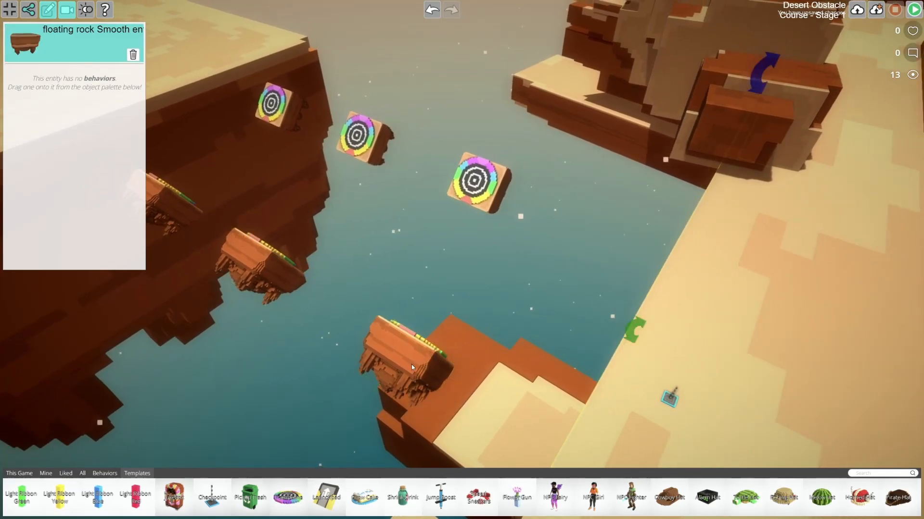
{"action": "right_click_drag", "start_coordinate": [434, 265], "coordinate": [507, 296]}
{"action": "key", "text": "w"}
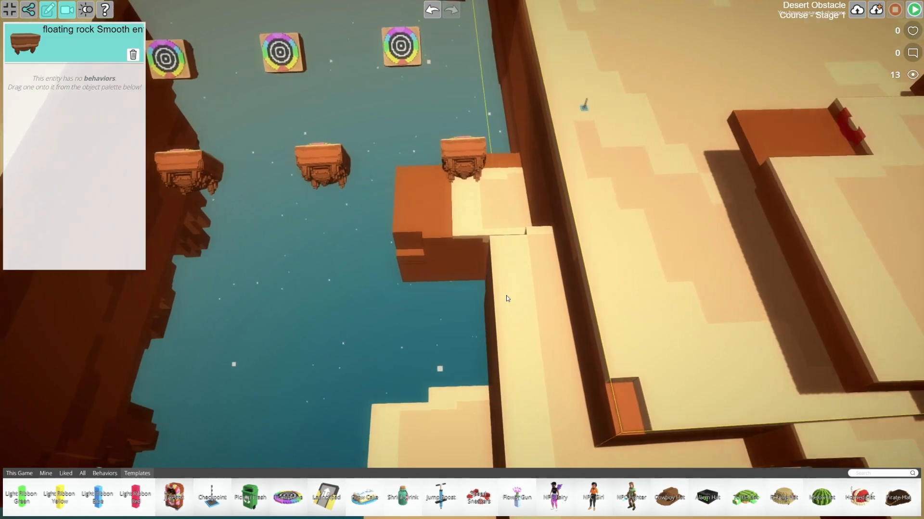
{"action": "right_click_drag", "start_coordinate": [505, 149], "coordinate": [442, 183]}
{"action": "key", "text": "w"}
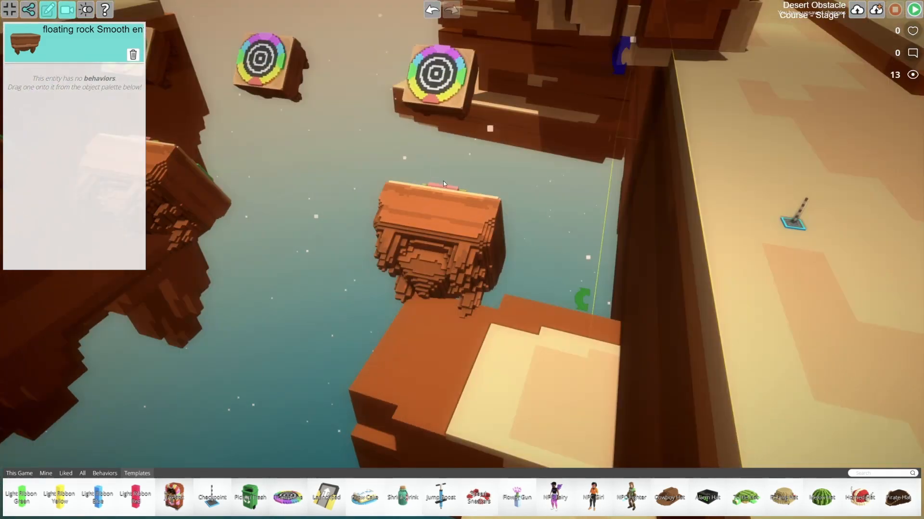
Select the trampoline rock nearest the sand ledge together with its trampoline and rotate the pair to adjust its facing and tilt.
{"action": "left_click", "coordinate": [443, 186]}
{"action": "left_click", "coordinate": [431, 221], "text": "shift"}
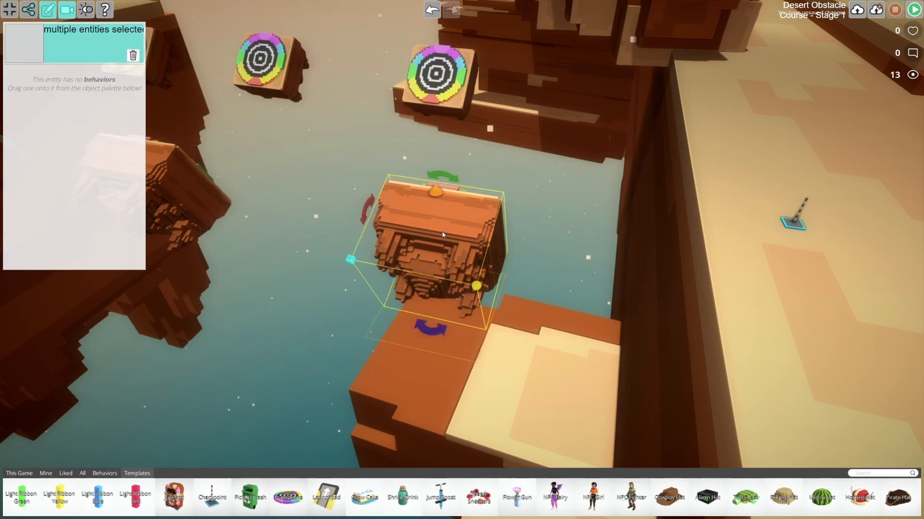
{"action": "key", "text": "ctrl+d"}
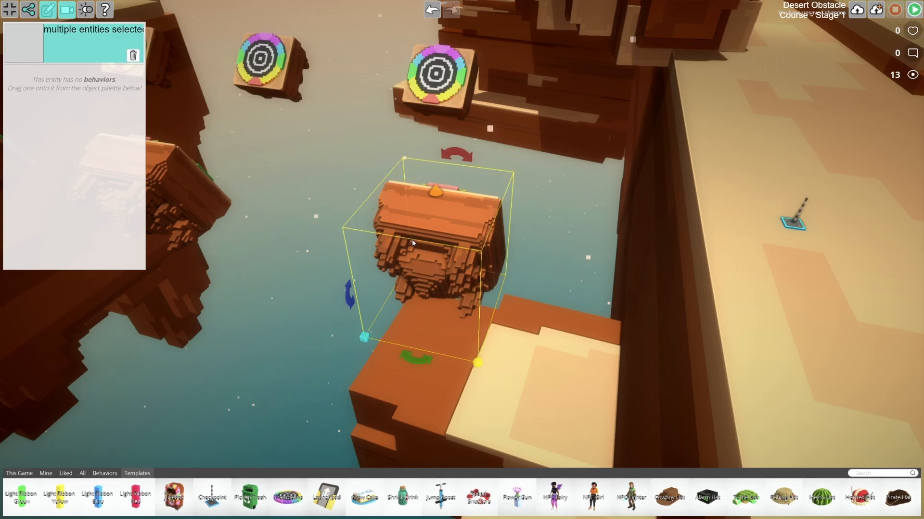
{"action": "left_click_drag", "start_coordinate": [415, 364], "coordinate": [431, 380]}
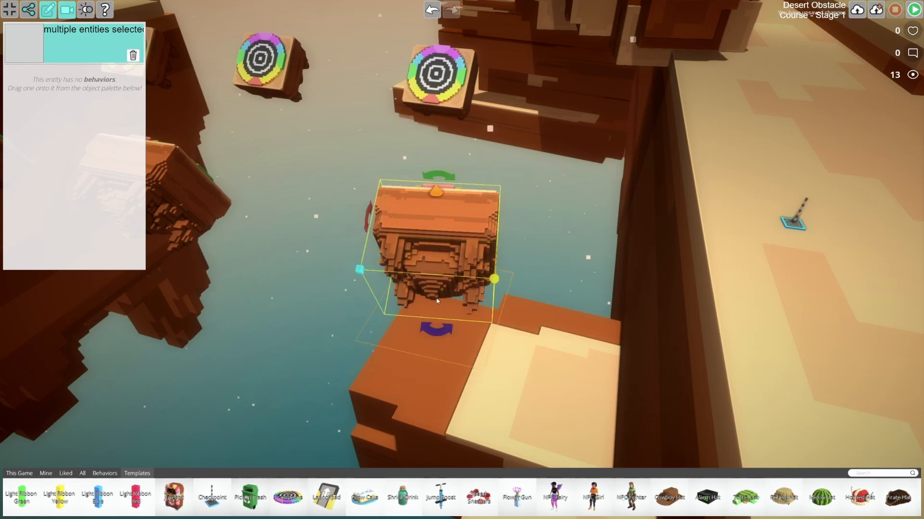
{"action": "mouse_move", "coordinate": [436, 335]}
{"action": "left_mouse_down"}
{"action": "mouse_move", "coordinate": [486, 329]}
{"action": "mouse_move", "coordinate": [527, 339]}
{"action": "mouse_move", "coordinate": [440, 352]}
{"action": "left_mouse_up"}
{"action": "right_click_drag", "start_coordinate": [440, 352], "coordinate": [426, 335]}
{"action": "key", "text": "d"}
{"action": "left_click", "coordinate": [426, 335]}
Reselect the nearest rock with its trampoline and fine-tune the pair's angle towards the opposite row.
{"action": "left_click", "coordinate": [457, 288]}
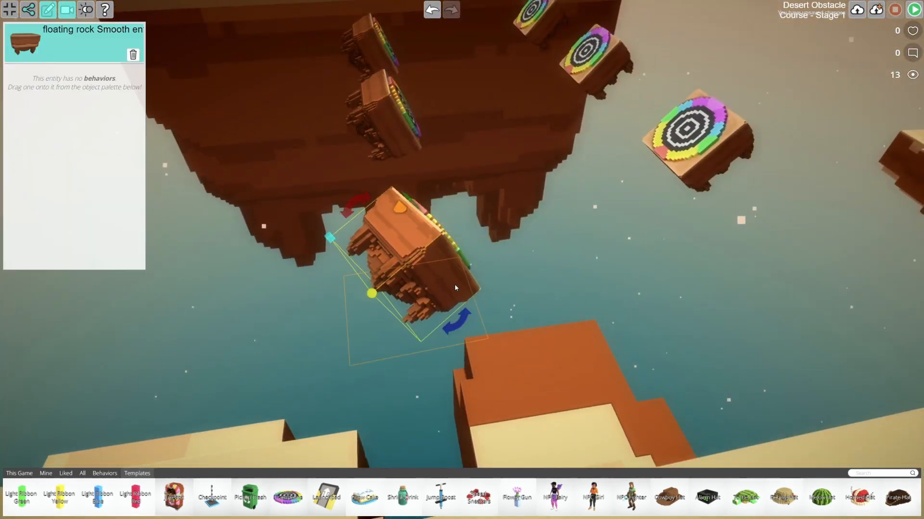
{"action": "left_click", "coordinate": [463, 258], "text": "shift"}
{"action": "mouse_move", "coordinate": [456, 320]}
{"action": "left_mouse_down"}
{"action": "mouse_move", "coordinate": [433, 343]}
{"action": "mouse_move", "coordinate": [425, 340]}
{"action": "mouse_move", "coordinate": [467, 323]}
{"action": "left_mouse_up"}
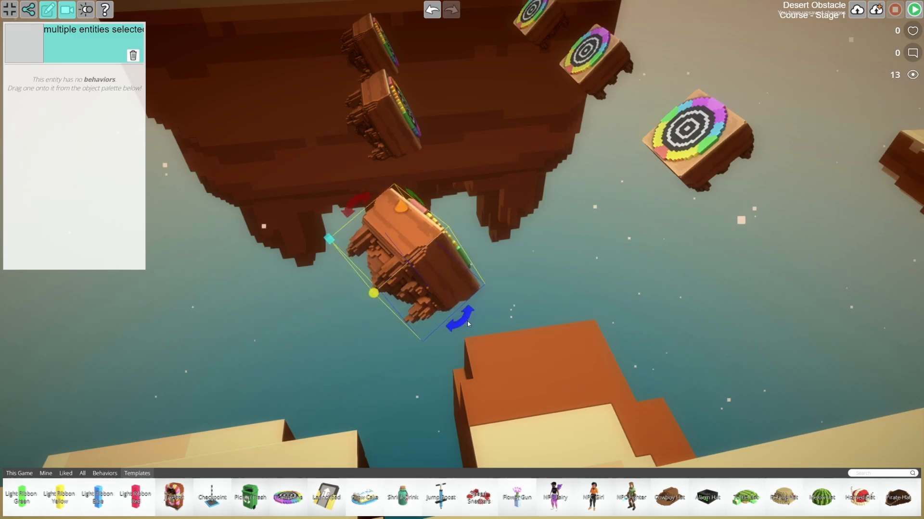
{"action": "mouse_move", "coordinate": [423, 363]}
{"action": "left_mouse_down"}
{"action": "mouse_move", "coordinate": [314, 356]}
{"action": "mouse_move", "coordinate": [407, 364]}
{"action": "mouse_move", "coordinate": [482, 341]}
{"action": "mouse_move", "coordinate": [339, 364]}
{"action": "mouse_move", "coordinate": [424, 361]}
{"action": "left_mouse_up"}
{"action": "right_click_drag", "start_coordinate": [453, 298], "coordinate": [452, 299]}
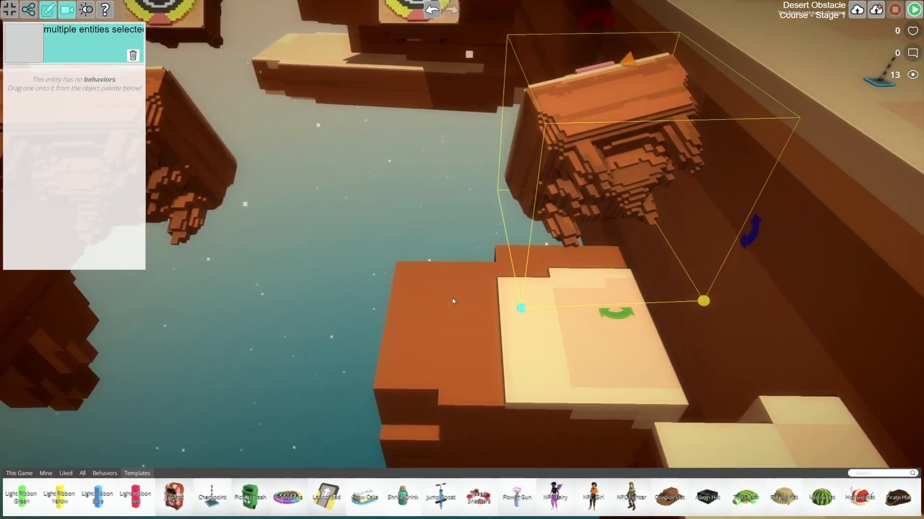
{"action": "key", "text": "d"}
{"action": "key", "text": "s"}
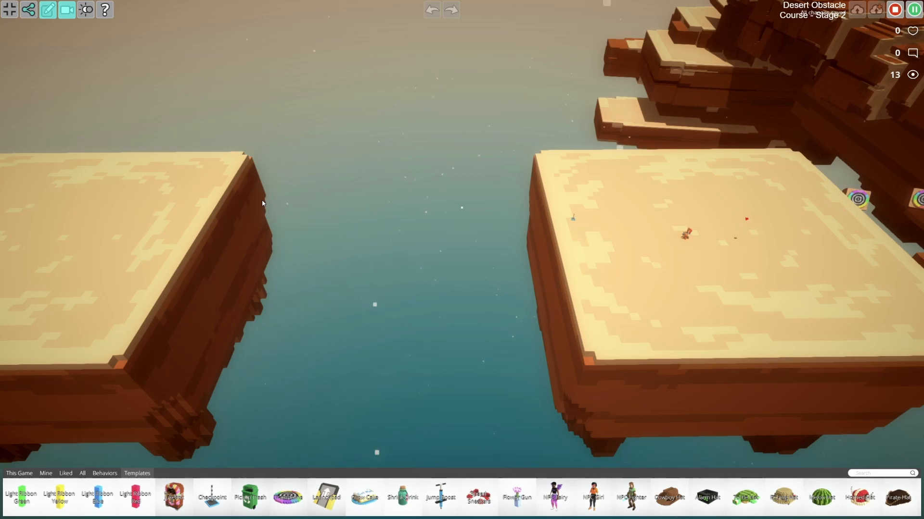
Move Checkpoint 1 inward from the desert island's edge, clearing space beside the gap.
{"action": "left_click", "coordinate": [572, 221]}
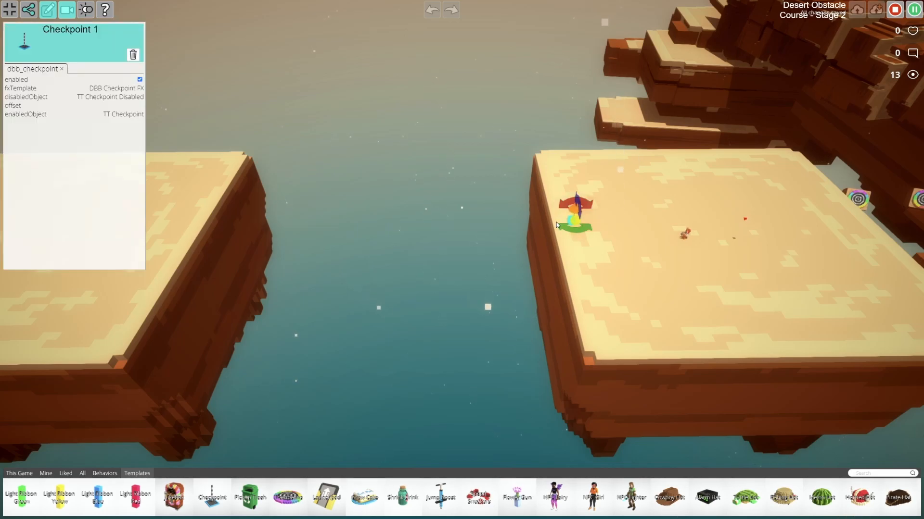
{"action": "left_click_drag", "start_coordinate": [570, 223], "coordinate": [600, 212]}
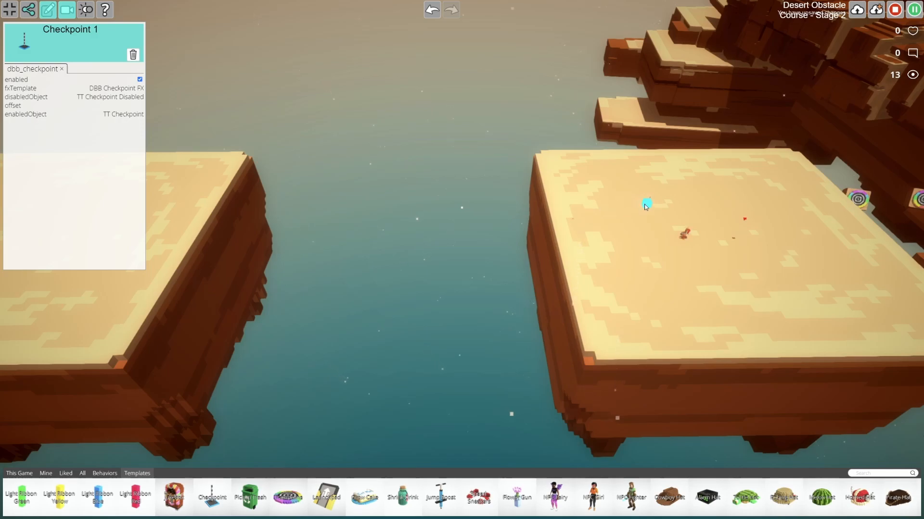
{"action": "left_click_drag", "start_coordinate": [659, 208], "coordinate": [658, 208]}
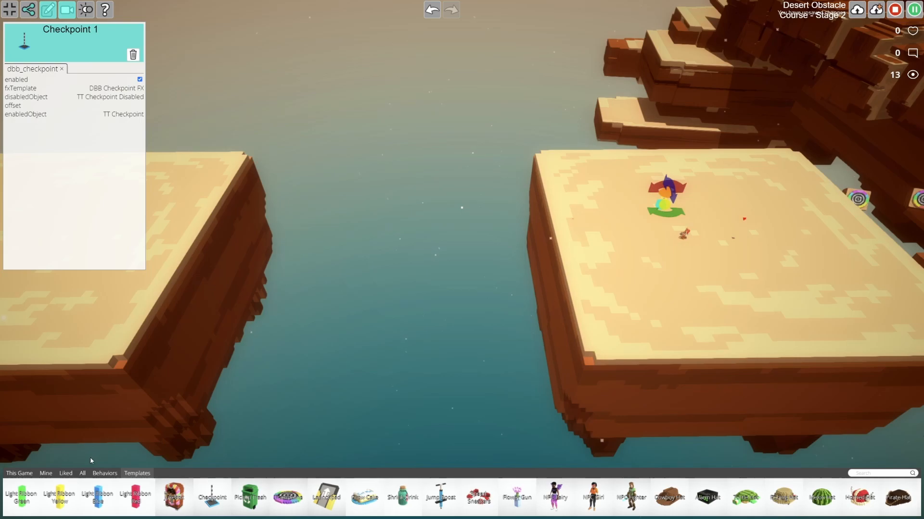
Search all objects for "rusty", place the Rusty Railway Bridge at the island's edge and rotate it to slope up over the gap.
{"action": "left_click", "coordinate": [83, 474]}
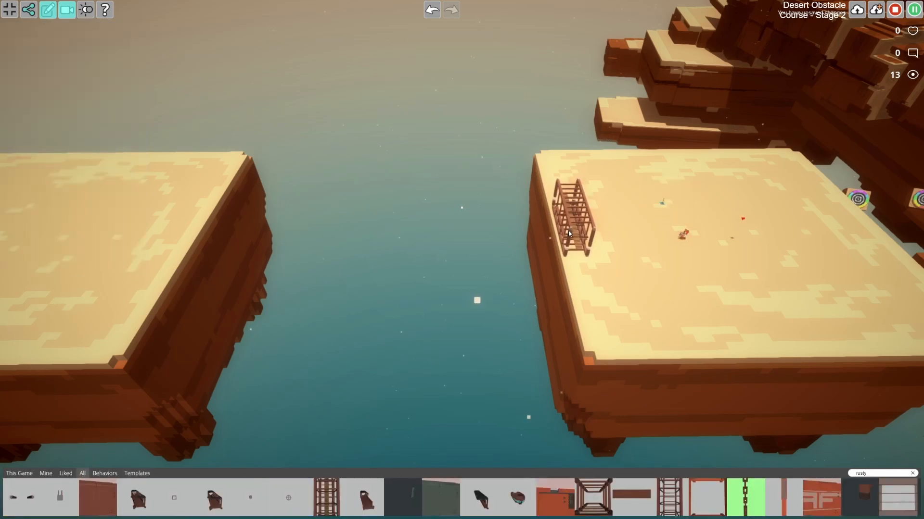
{"action": "left_click_drag", "start_coordinate": [573, 256], "coordinate": [628, 223]}
{"action": "left_click_drag", "start_coordinate": [577, 174], "coordinate": [592, 172]}
{"action": "left_click_drag", "start_coordinate": [581, 217], "coordinate": [557, 230]}
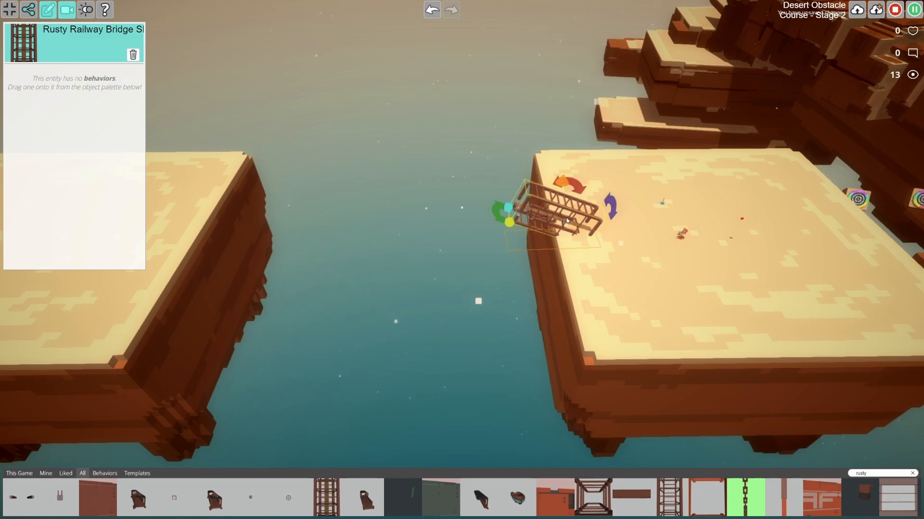
Switch to the player character beside the railway bridge and enlarge the bridge so the character can walk through it.
{"action": "left_click", "coordinate": [68, 11]}
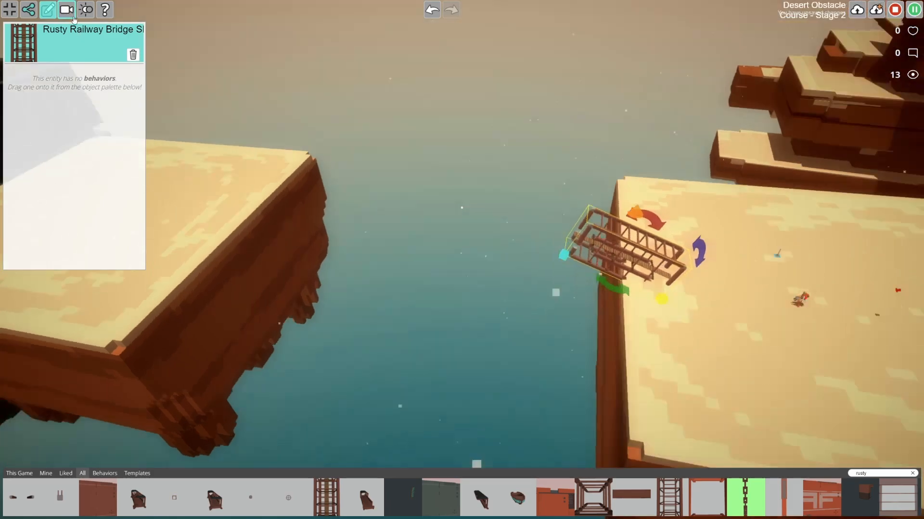
{"action": "key", "text": "w"}
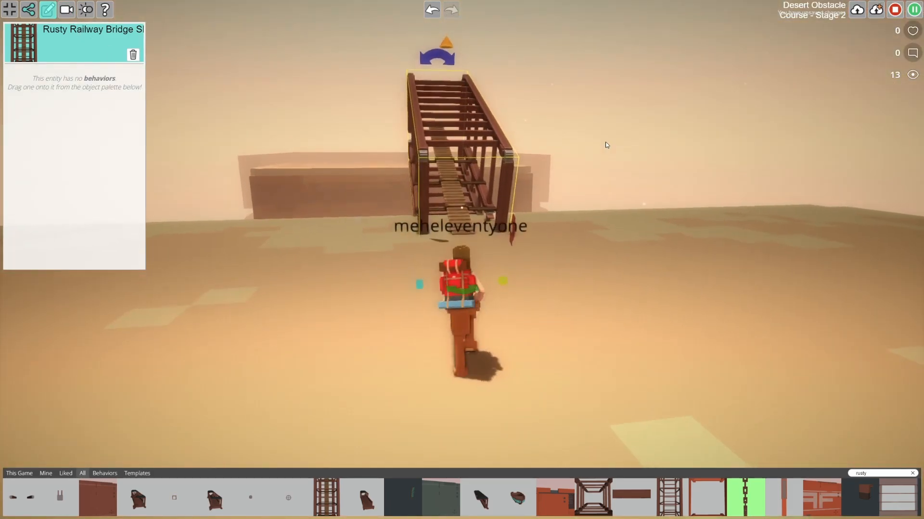
{"action": "key", "text": "a"}
{"action": "right_click_drag", "start_coordinate": [587, 134], "coordinate": [657, 149]}
{"action": "key", "text": "a"}
{"action": "right_click_drag", "start_coordinate": [530, 138], "coordinate": [355, 101]}
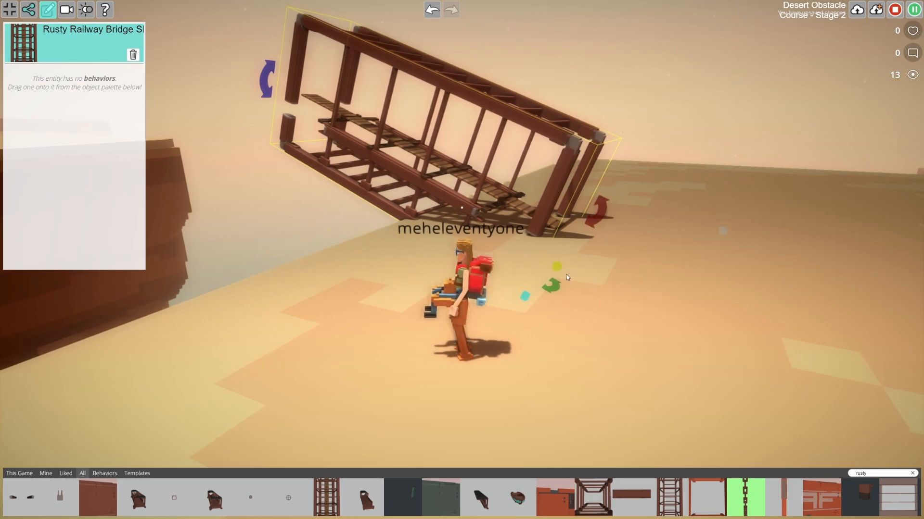
{"action": "left_click_drag", "start_coordinate": [558, 268], "coordinate": [685, 293]}
Walk the character up the railway bridge to its raised end to check the route.
{"action": "key", "text": "d"}
{"action": "right_click_drag", "start_coordinate": [527, 248], "coordinate": [452, 233]}
{"action": "key", "text": "w"}
{"action": "key", "text": "w"}
{"action": "key", "text": "w"}
{"action": "key", "text": "w"}
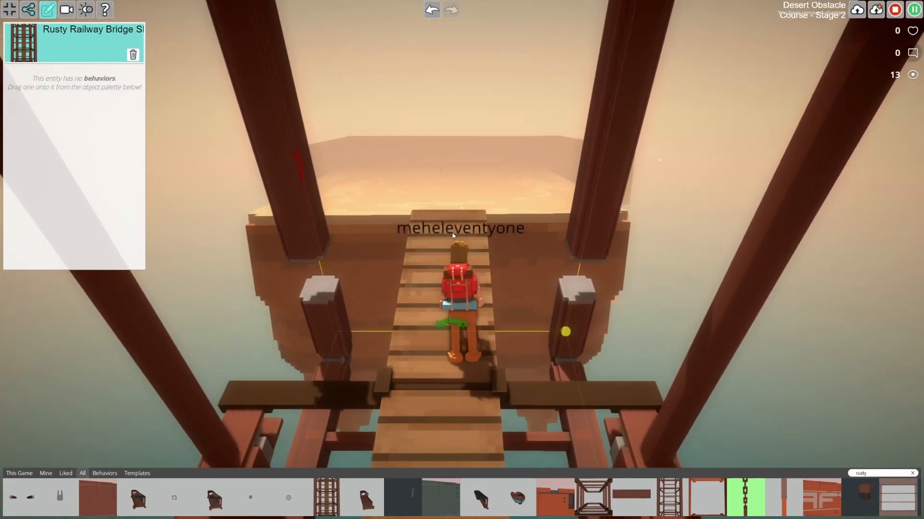
Place a Launchpad from the templates at the raised end of the railway bridge's walkway.
{"action": "key", "text": "s"}
{"action": "key", "text": "a"}
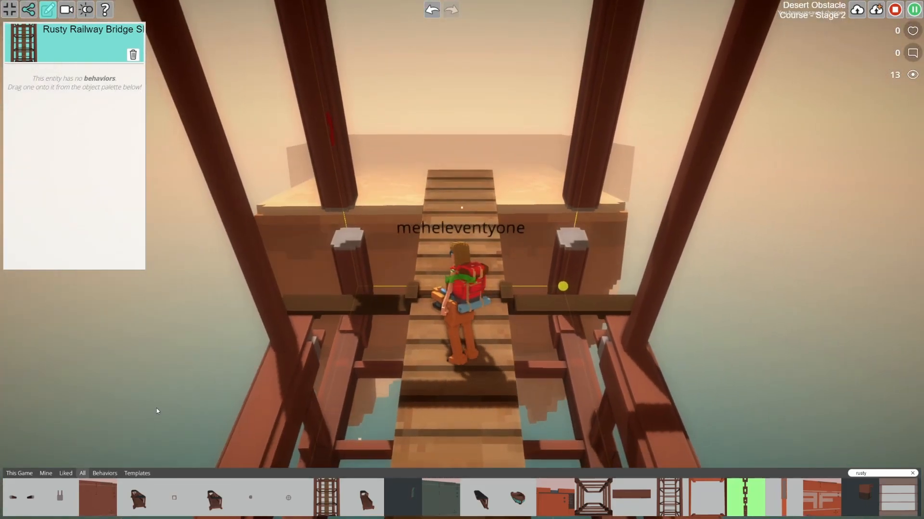
{"action": "left_click", "coordinate": [137, 473]}
{"action": "left_click_drag", "start_coordinate": [326, 498], "coordinate": [463, 113]}
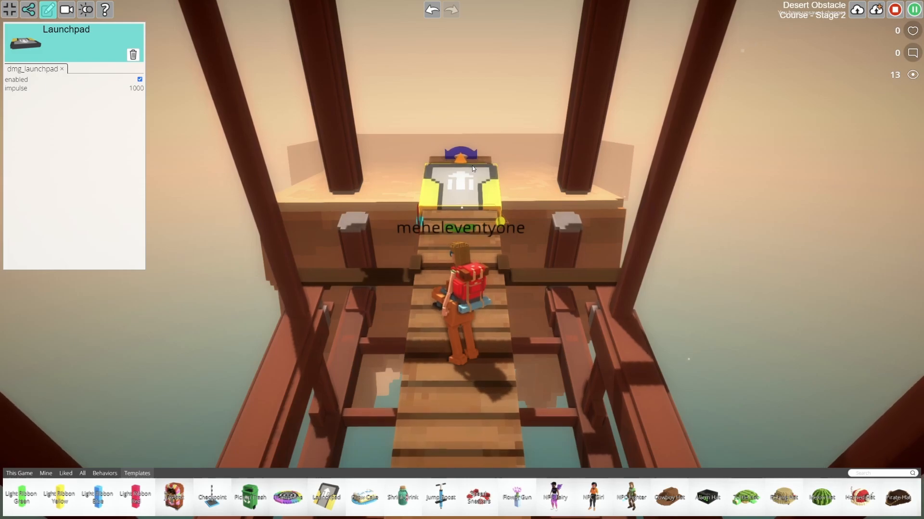
Tilt the launchpad to match the bridge's slope and raise it to sit at the end of the planks.
{"action": "right_click_drag", "start_coordinate": [428, 210], "coordinate": [614, 215]}
{"action": "left_click_drag", "start_coordinate": [346, 263], "coordinate": [342, 277]}
{"action": "key", "text": "a"}
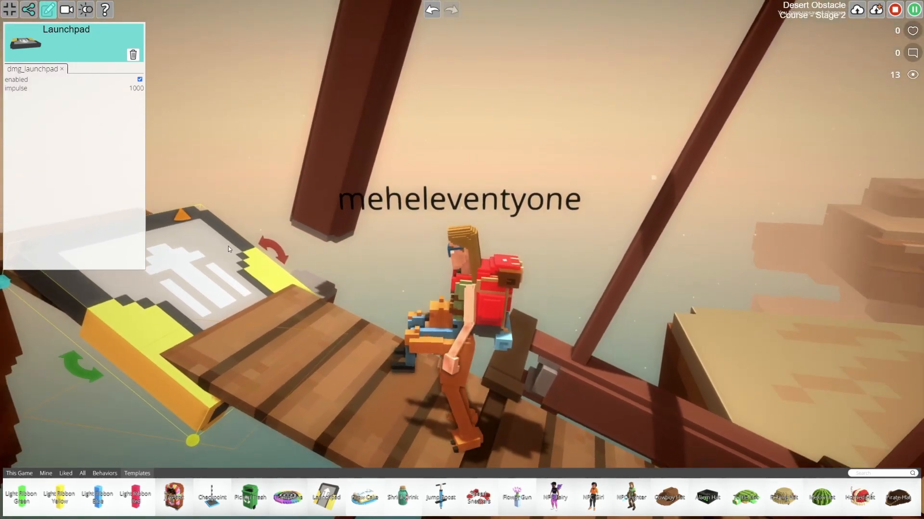
{"action": "left_click_drag", "start_coordinate": [176, 213], "coordinate": [172, 189]}
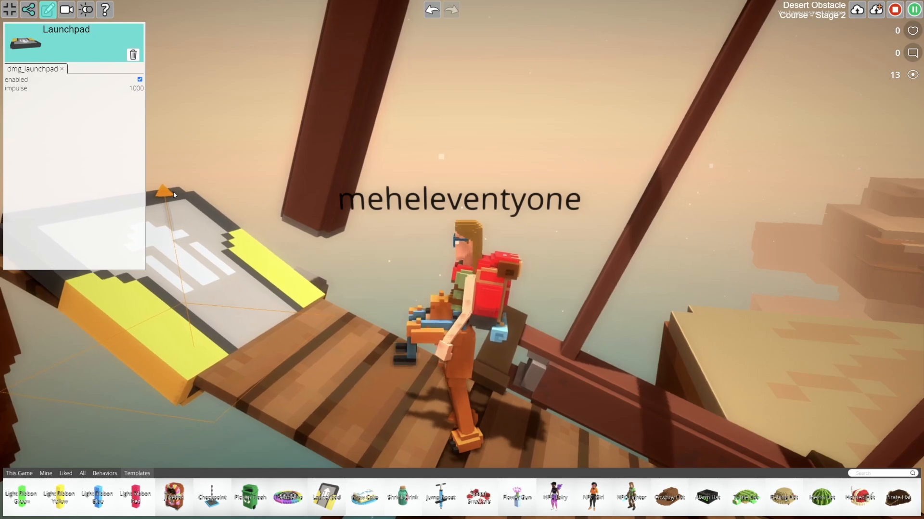
{"action": "right_click_drag", "start_coordinate": [329, 205], "coordinate": [235, 210]}
{"action": "key", "text": "d"}
{"action": "key", "text": "s"}
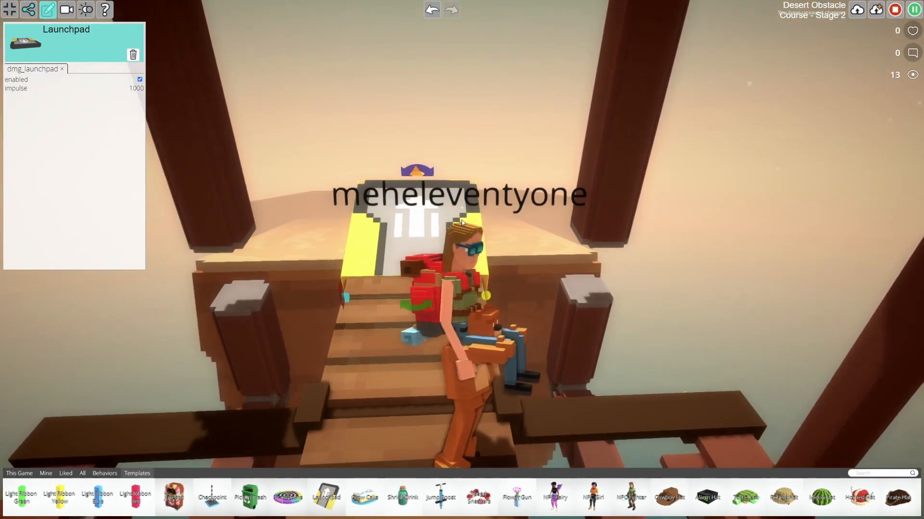
Run the character along the railway bridge to test the launchpad jump across the gap.
{"action": "key", "text": "a"}
{"action": "key", "text": "w"}
{"action": "right_click_drag", "start_coordinate": [475, 228], "coordinate": [711, 255]}
{"action": "right_click_drag", "start_coordinate": [541, 235], "coordinate": [691, 266]}
{"action": "key", "text": "w"}
{"action": "key", "text": "w"}
{"action": "right_click_drag", "start_coordinate": [574, 241], "coordinate": [250, 82]}
{"action": "key", "text": "w"}
{"action": "key", "text": "w"}
{"action": "key", "text": "a"}
{"action": "key", "text": "w"}
{"action": "key", "text": "w"}
{"action": "key", "text": "w"}
{"action": "key", "text": "w"}
Place the "rusty" train carriage roof on the far island, rotate it, and move it just off the edge facing the bridge.
{"action": "key", "text": "c"}
{"action": "key", "text": "a"}
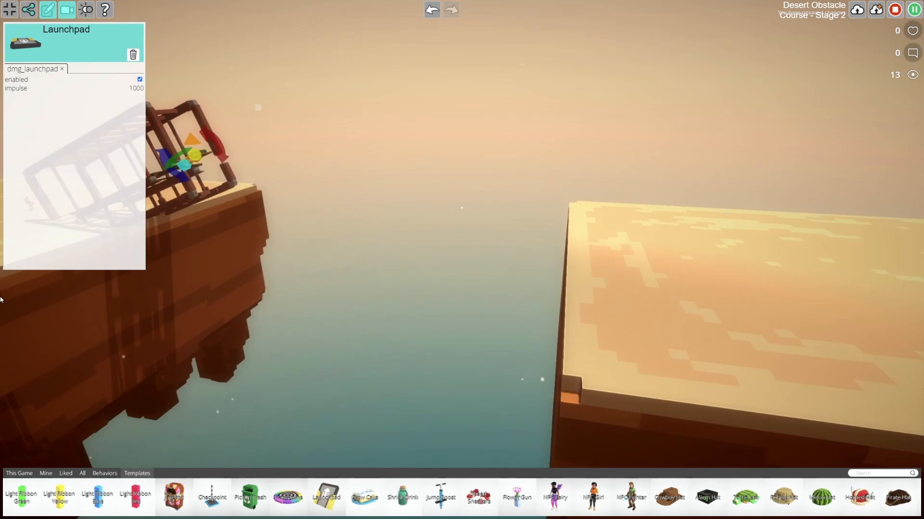
{"action": "left_click", "coordinate": [82, 476]}
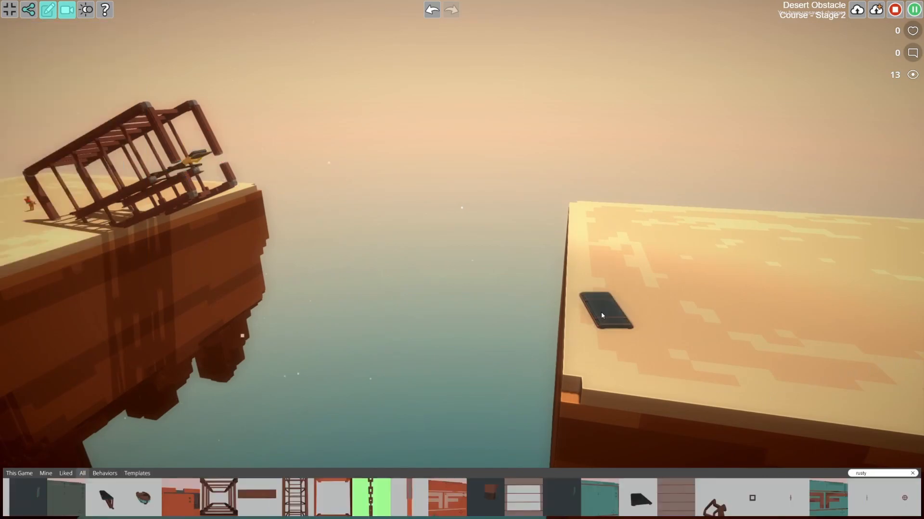
{"action": "left_click_drag", "start_coordinate": [601, 313], "coordinate": [600, 333]}
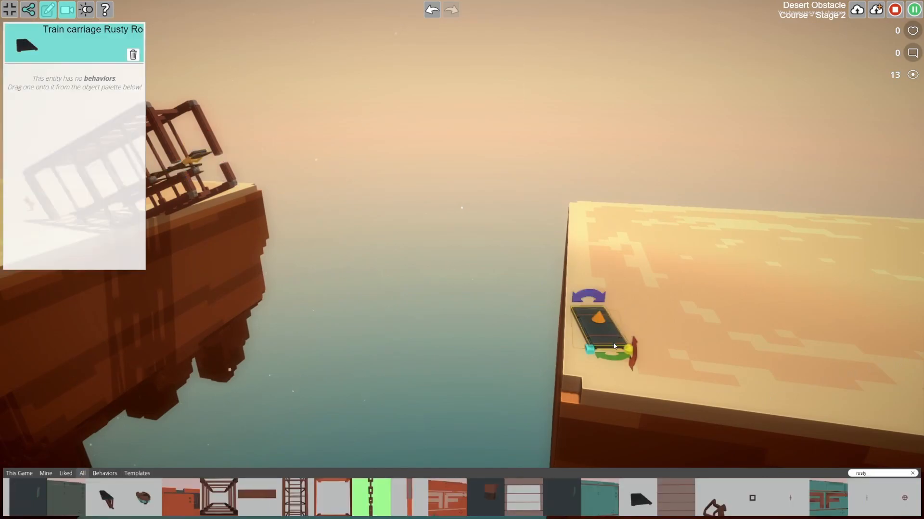
{"action": "left_click", "coordinate": [610, 351]}
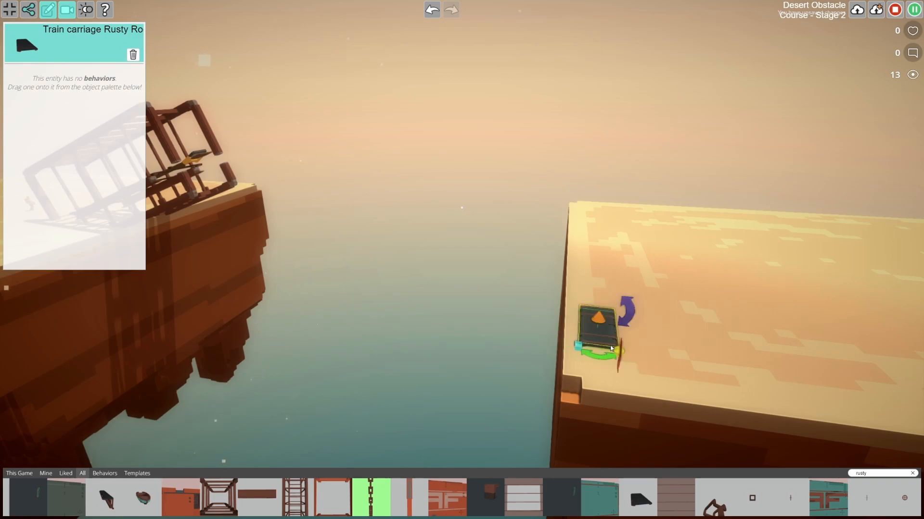
{"action": "left_click_drag", "start_coordinate": [626, 314], "coordinate": [618, 307]}
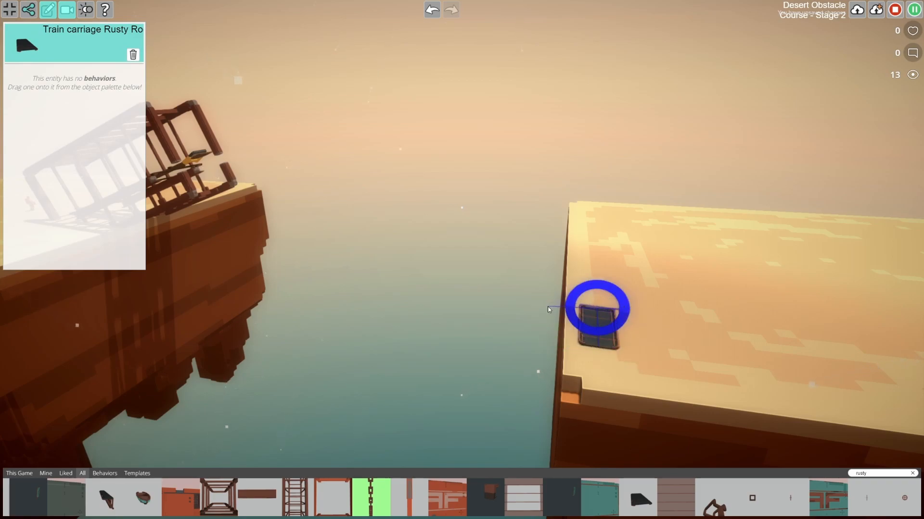
{"action": "left_click_drag", "start_coordinate": [547, 307], "coordinate": [548, 307]}
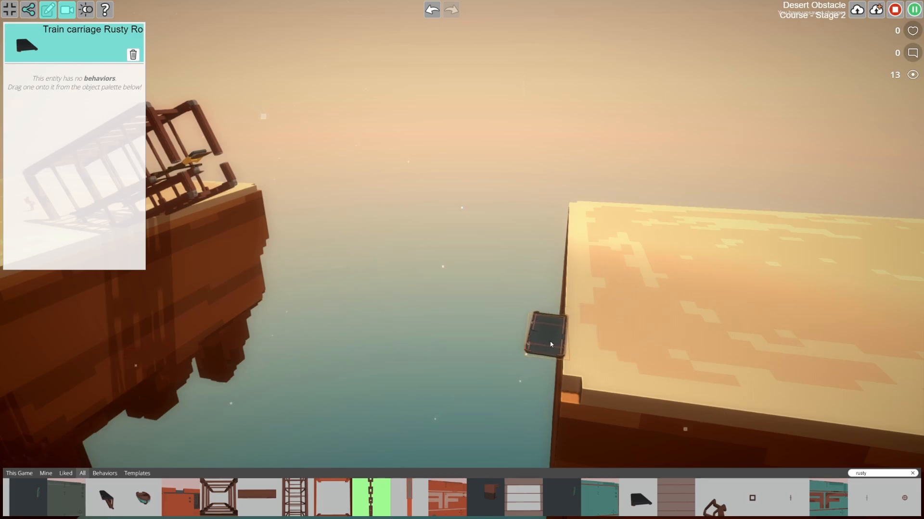
{"action": "left_click_drag", "start_coordinate": [545, 342], "coordinate": [545, 343]}
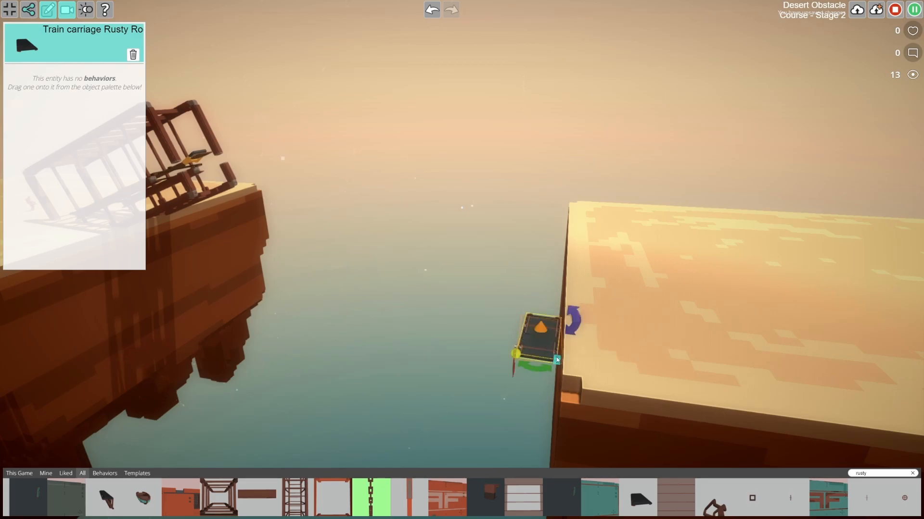
Resize the train carriage roof and position it alongside the far island's edge as a landing platform.
{"action": "scroll", "coordinate": [567, 355], "scroll_direction": "up", "scroll_amount": 4}
{"action": "right_click_drag", "start_coordinate": [573, 339], "coordinate": [550, 324]}
{"action": "left_click_drag", "start_coordinate": [539, 216], "coordinate": [539, 219]}
{"action": "mouse_move", "coordinate": [632, 204]}
{"action": "right_mouse_down"}
{"action": "mouse_move", "coordinate": [628, 211]}
{"action": "mouse_move", "coordinate": [635, 203]}
{"action": "right_mouse_up"}
{"action": "scroll", "coordinate": [628, 214], "scroll_direction": "down", "scroll_amount": 5}
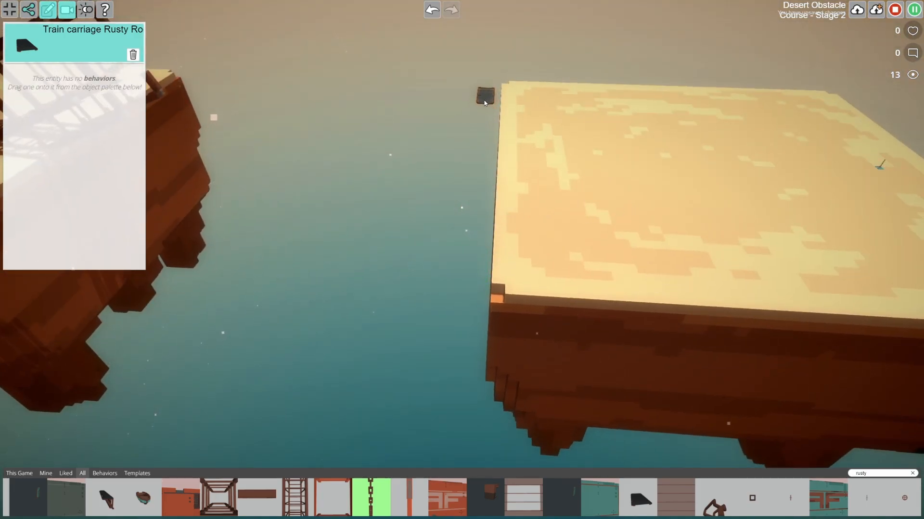
{"action": "left_click", "coordinate": [484, 100]}
{"action": "mouse_move", "coordinate": [465, 110]}
{"action": "left_mouse_down"}
{"action": "mouse_move", "coordinate": [483, 102]}
{"action": "mouse_move", "coordinate": [474, 108]}
{"action": "left_mouse_up"}
Add the Move Forward & Back behavior to the train carriage roof and set its distance to 300.
{"action": "left_click", "coordinate": [106, 474]}
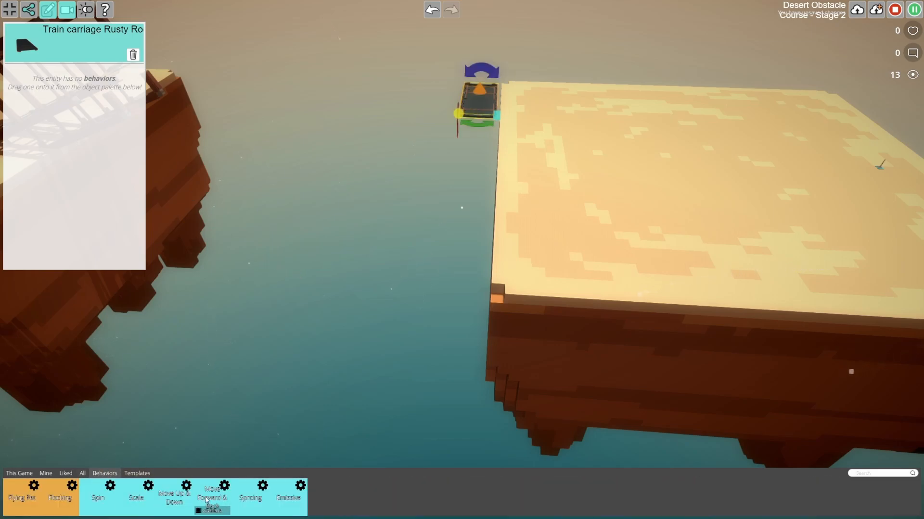
{"action": "left_click_drag", "start_coordinate": [205, 500], "coordinate": [225, 358]}
{"action": "left_click_drag", "start_coordinate": [478, 104], "coordinate": [479, 104]}
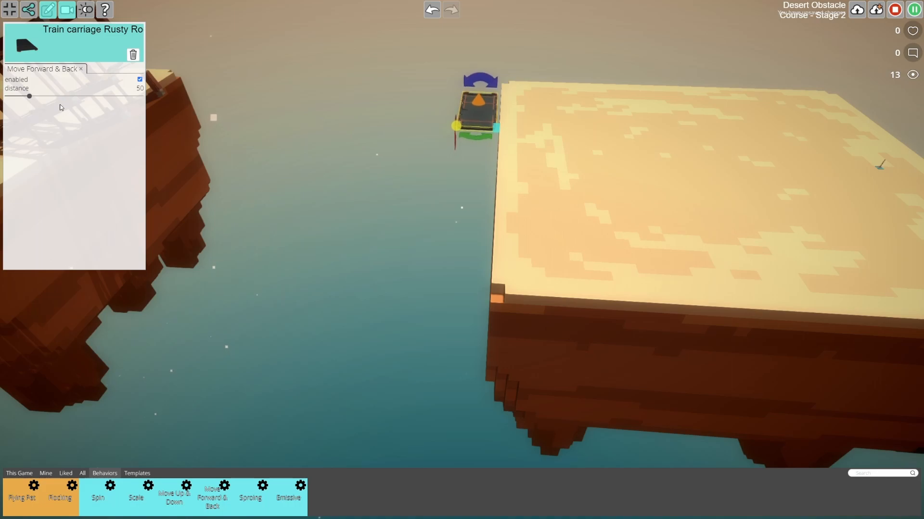
{"action": "left_click_drag", "start_coordinate": [29, 97], "coordinate": [119, 98]}
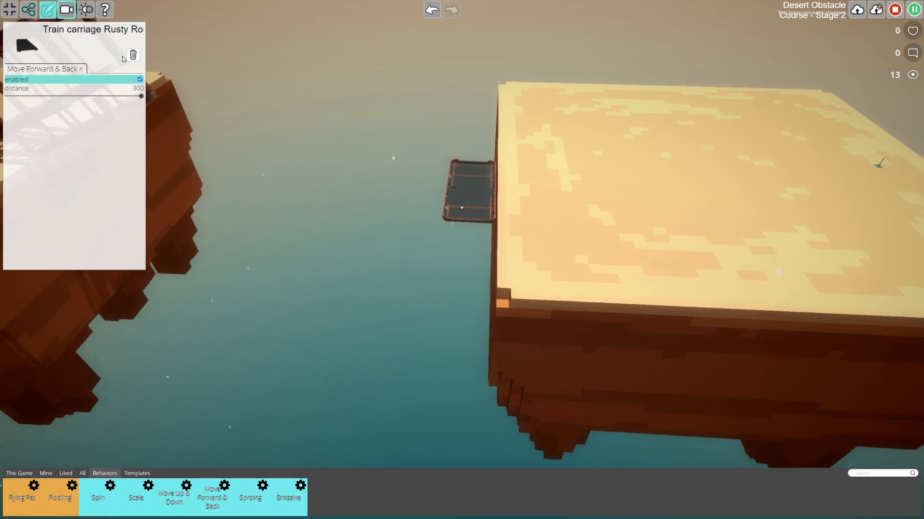
Run the character along the railway bridge and test the launchpad jump toward the moving train carriage roof.
{"action": "key", "text": "c"}
{"action": "key", "text": "s"}
{"action": "key", "text": "w"}
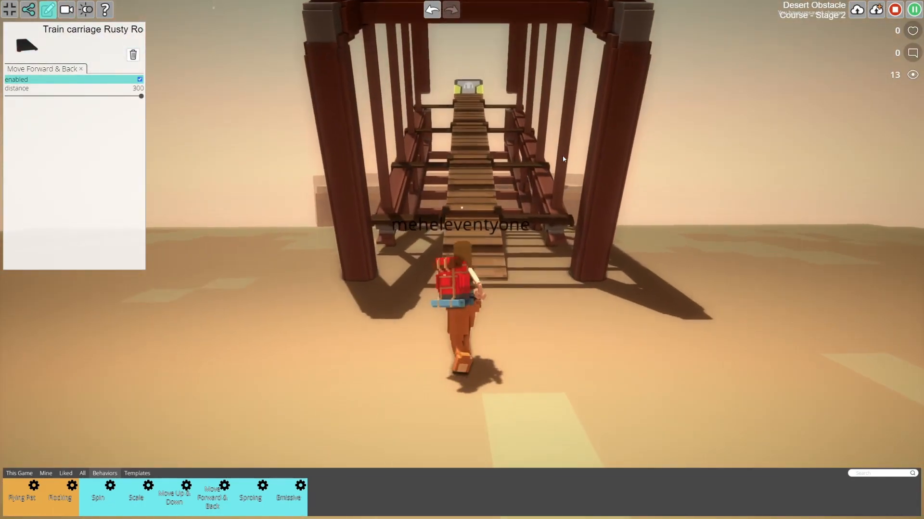
{"action": "key", "text": "w"}
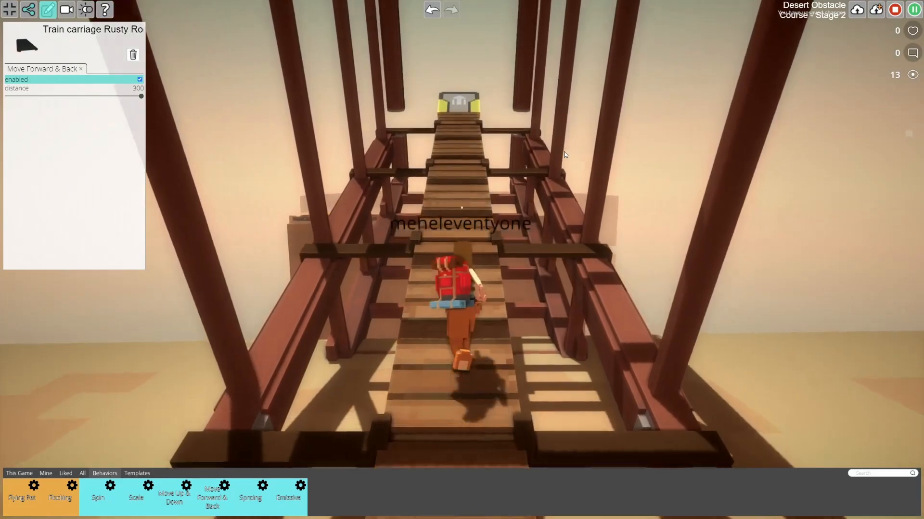
{"action": "key", "text": "w"}
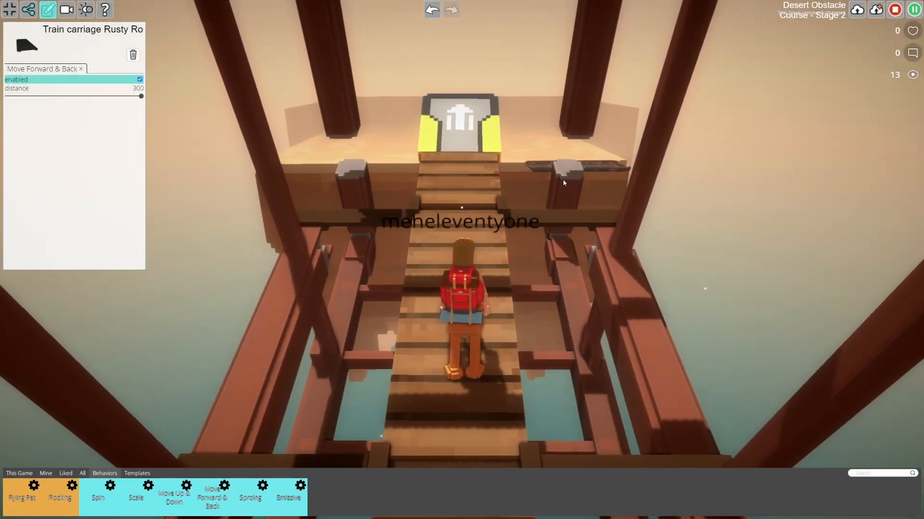
{"action": "key", "text": "w"}
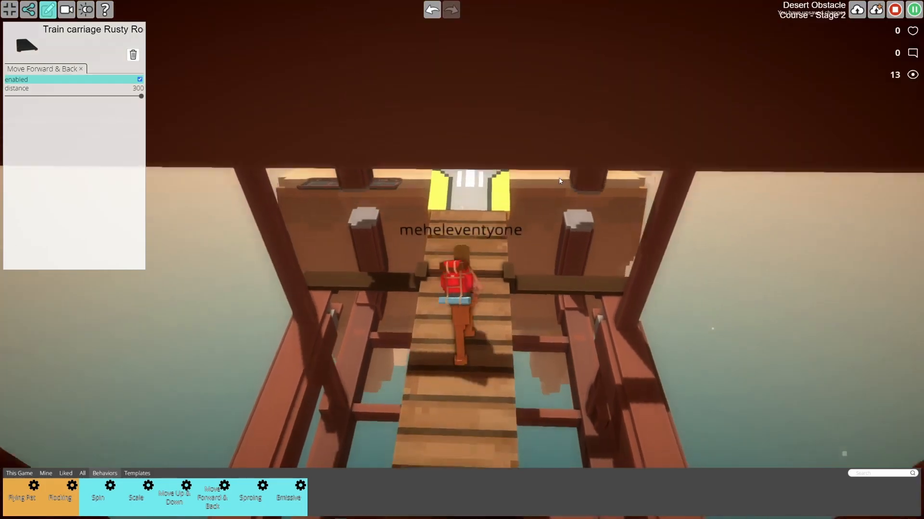
{"action": "key", "text": "w"}
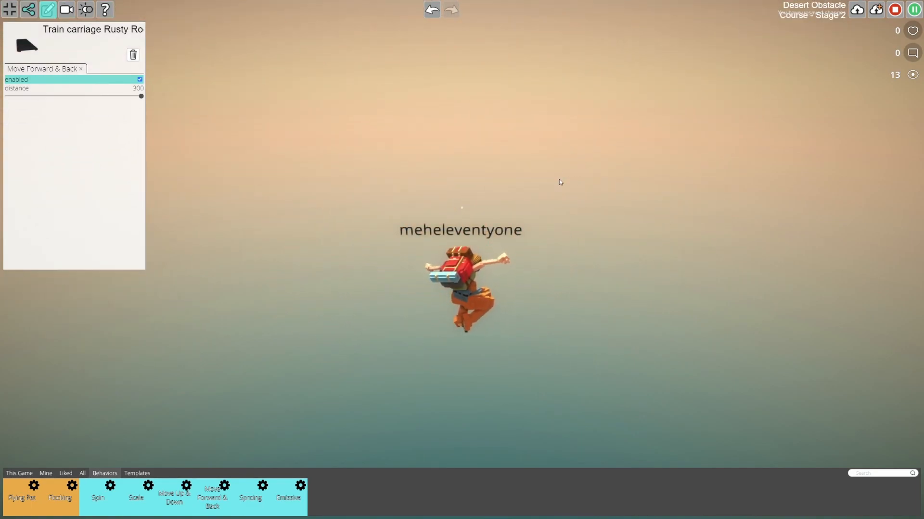
{"action": "key", "text": "w"}
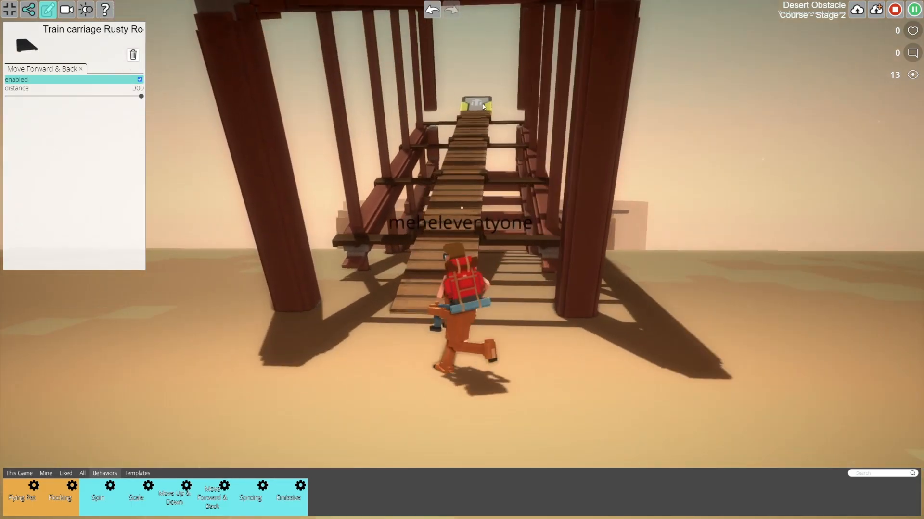
Set the bridge launchpad's impulse to 1400 and test the jump across the gap again.
{"action": "left_click", "coordinate": [486, 107]}
{"action": "left_click", "coordinate": [134, 89]}
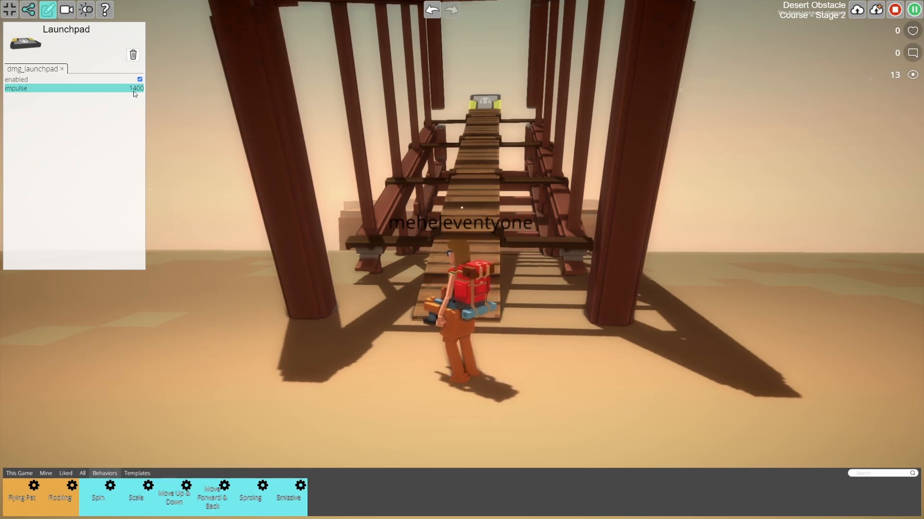
{"action": "key", "text": "w"}
{"action": "key", "text": "w"}
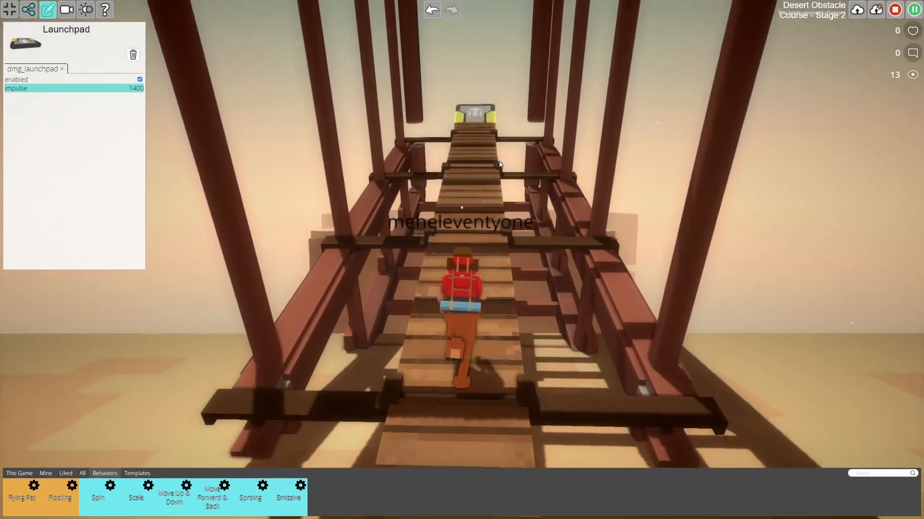
{"action": "key", "text": "w"}
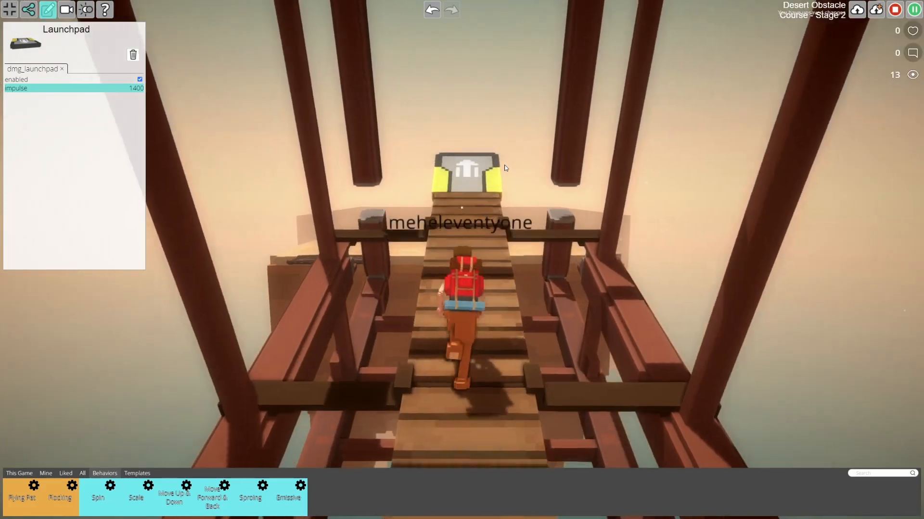
{"action": "key", "text": "w"}
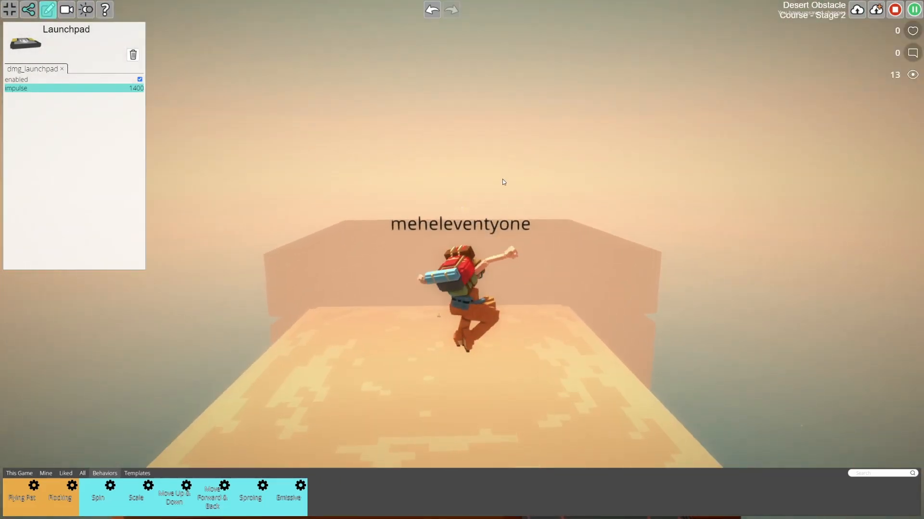
{"action": "right_click_drag", "start_coordinate": [502, 179], "coordinate": [490, 249]}
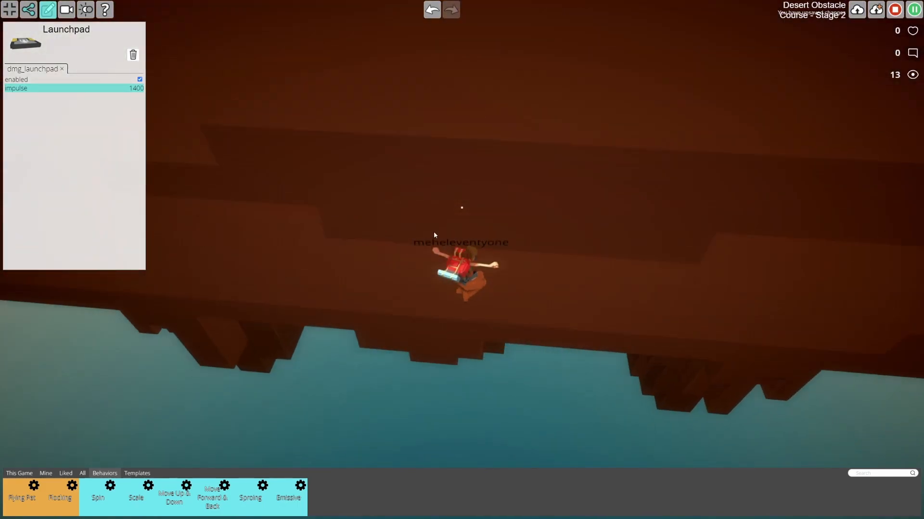
{"action": "right_click_drag", "start_coordinate": [434, 232], "coordinate": [378, 207]}
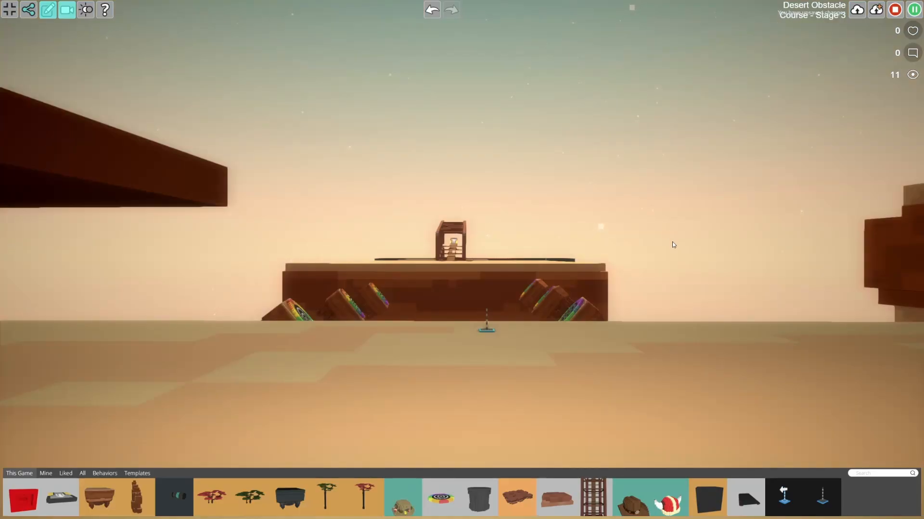
{"action": "right_click_drag", "start_coordinate": [671, 241], "coordinate": [672, 249]}
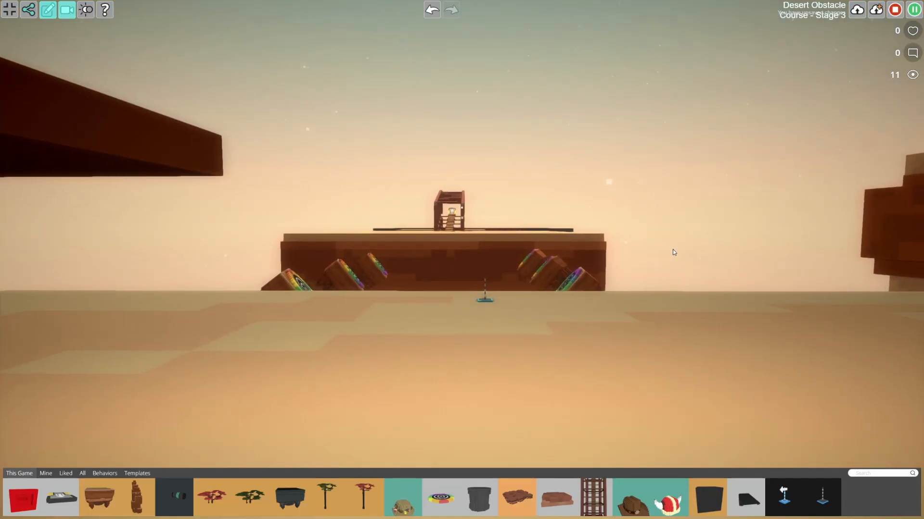
{"action": "key", "text": "w"}
{"action": "key", "text": "w"}
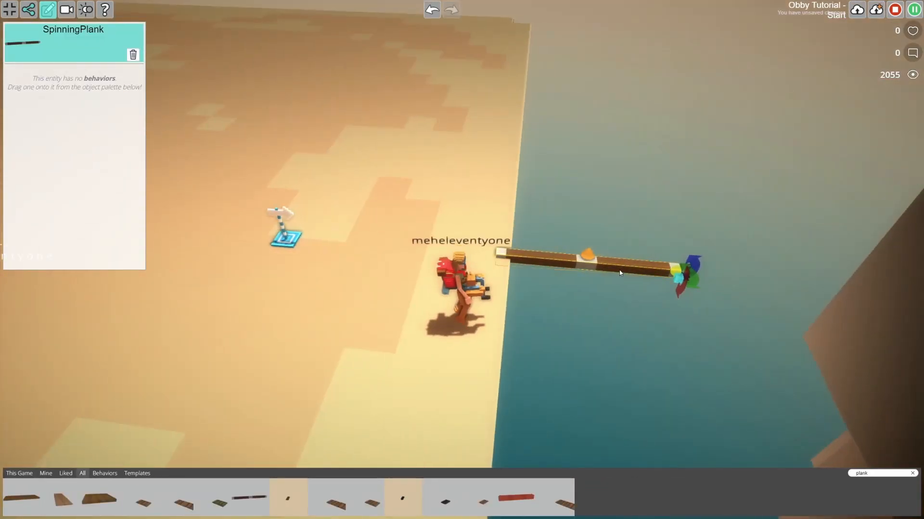
Duplicate the plank out from the island's edge, with a crosswise plank and copies lined up end to end from its middle.
{"action": "key", "text": "ctrl+d"}
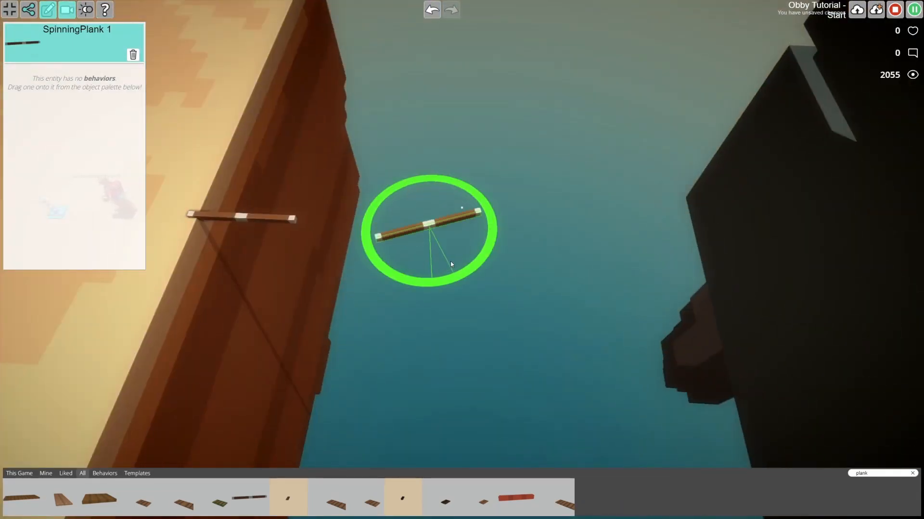
{"action": "key", "text": "ctrl+d"}
{"action": "left_click_drag", "start_coordinate": [462, 266], "coordinate": [427, 292]}
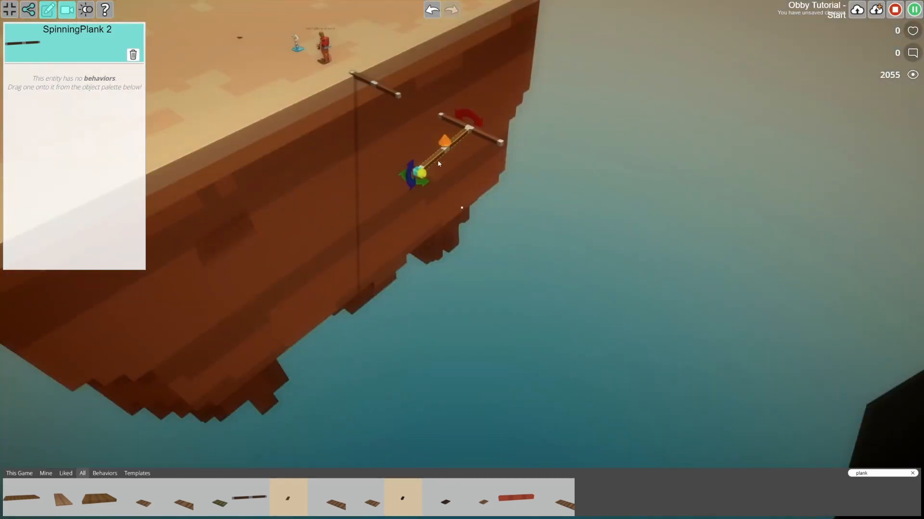
{"action": "key", "text": "ctrl+d"}
{"action": "left_click_drag", "start_coordinate": [439, 163], "coordinate": [382, 206]}
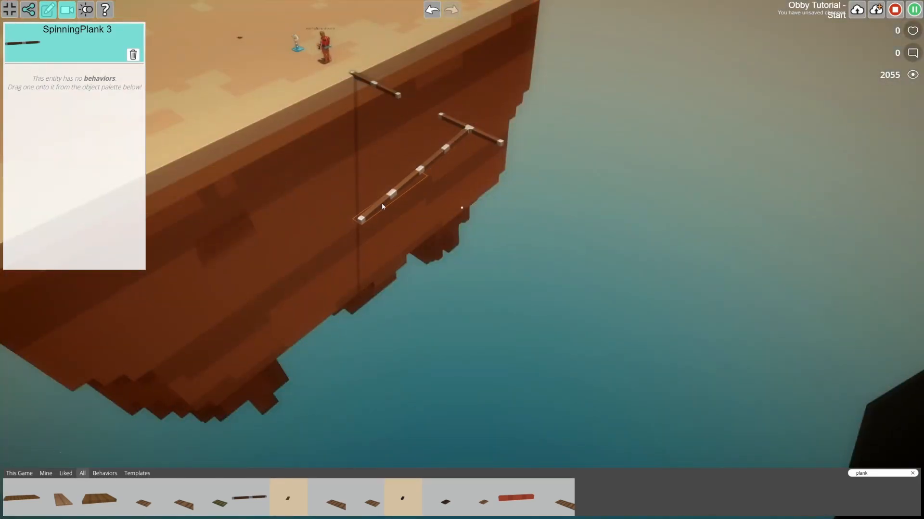
Duplicate a plank farther out over the gap and add the Spin behavior to it.
{"action": "key", "text": "ctrl+d"}
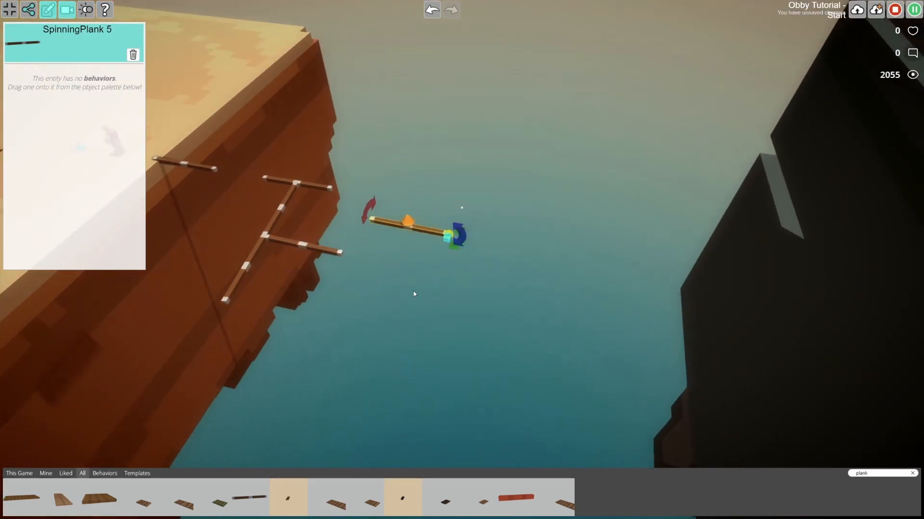
{"action": "left_click", "coordinate": [104, 474]}
{"action": "left_click_drag", "start_coordinate": [98, 490], "coordinate": [74, 144]}
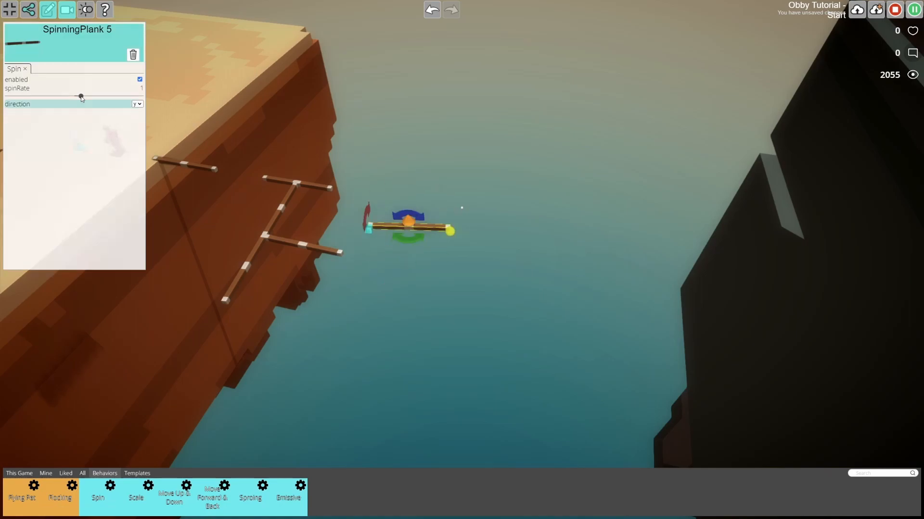
Duplicate a plain plank at the end of the connected row and place a Launchpad at its tip.
{"action": "left_click", "coordinate": [308, 245]}
{"action": "key", "text": "ctrl+d"}
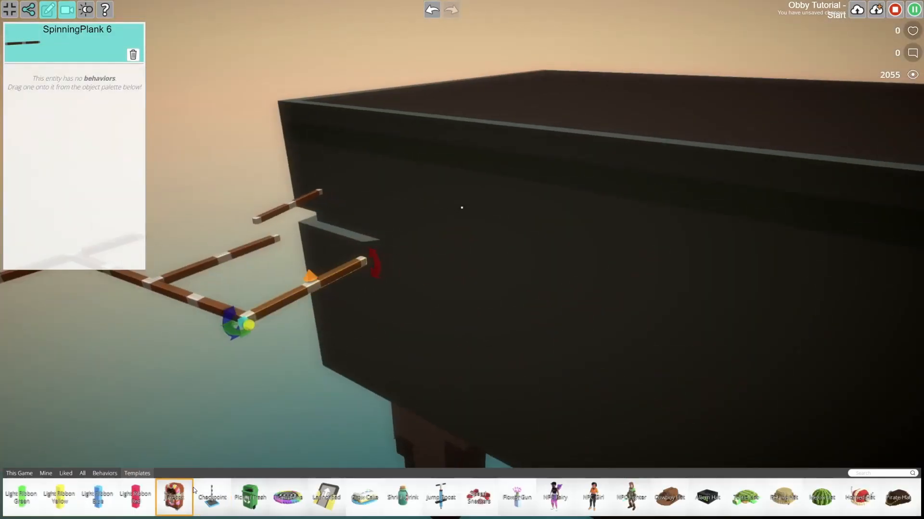
{"action": "left_click_drag", "start_coordinate": [326, 495], "coordinate": [368, 289]}
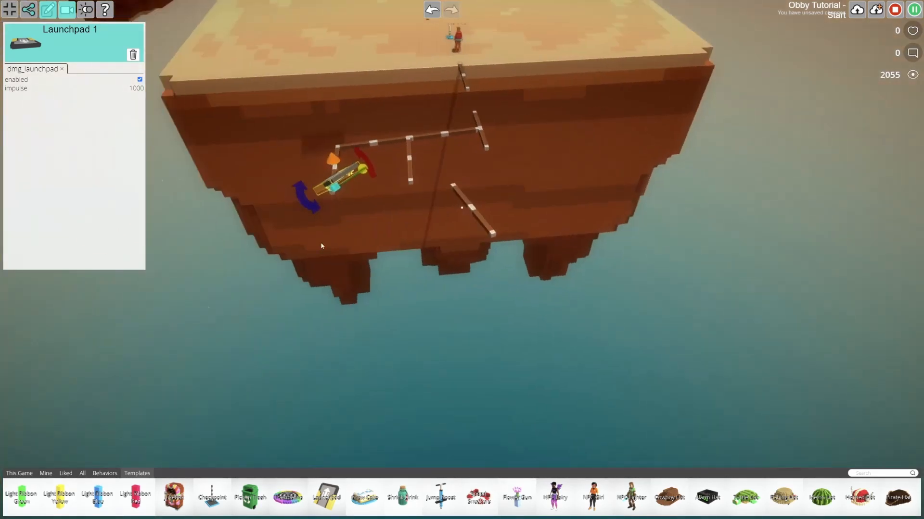
Duplicate planks farther across the gap beyond the spinning one, joining two of them in a T shape.
{"action": "left_click", "coordinate": [471, 207]}
{"action": "key", "text": "ctrl+d"}
{"action": "left_click_drag", "start_coordinate": [471, 208], "coordinate": [535, 306]}
{"action": "right_click_drag", "start_coordinate": [535, 306], "coordinate": [190, 382]}
{"action": "left_click_drag", "start_coordinate": [189, 382], "coordinate": [484, 359], "text": "alt"}
{"action": "right_click_drag", "start_coordinate": [500, 400], "coordinate": [570, 417]}
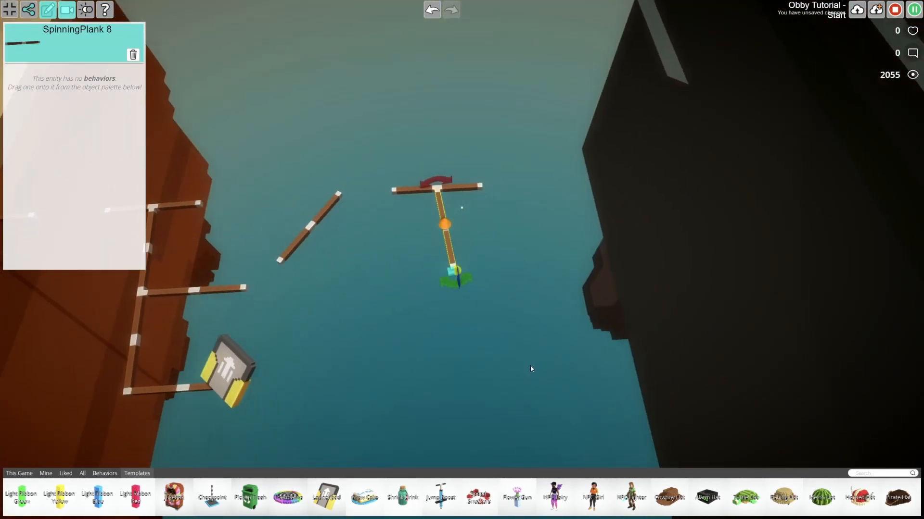
Place a trampoline at the free end of the T-shaped planks and duplicate a plank beyond them.
{"action": "left_click_drag", "start_coordinate": [301, 459], "coordinate": [452, 264]}
{"action": "left_click", "coordinate": [467, 187]}
{"action": "left_click_drag", "start_coordinate": [467, 187], "coordinate": [409, 115], "text": "alt"}
{"action": "right_click_drag", "start_coordinate": [409, 116], "coordinate": [530, 219]}
{"action": "left_click_drag", "start_coordinate": [553, 144], "coordinate": [552, 212]}
{"action": "right_click_drag", "start_coordinate": [553, 212], "coordinate": [692, 313]}
Place a second Launchpad at the end of a plank near the dark island.
{"action": "left_click_drag", "start_coordinate": [326, 498], "coordinate": [420, 240]}
{"action": "right_click_drag", "start_coordinate": [419, 240], "coordinate": [457, 236]}
{"action": "key", "text": "w"}
{"action": "right_click_drag", "start_coordinate": [635, 378], "coordinate": [504, 315]}
{"action": "key", "text": "s"}
Duplicate more planks between the trampoline and the second launchpad to extend the path toward the dark island.
{"action": "left_click", "coordinate": [550, 355]}
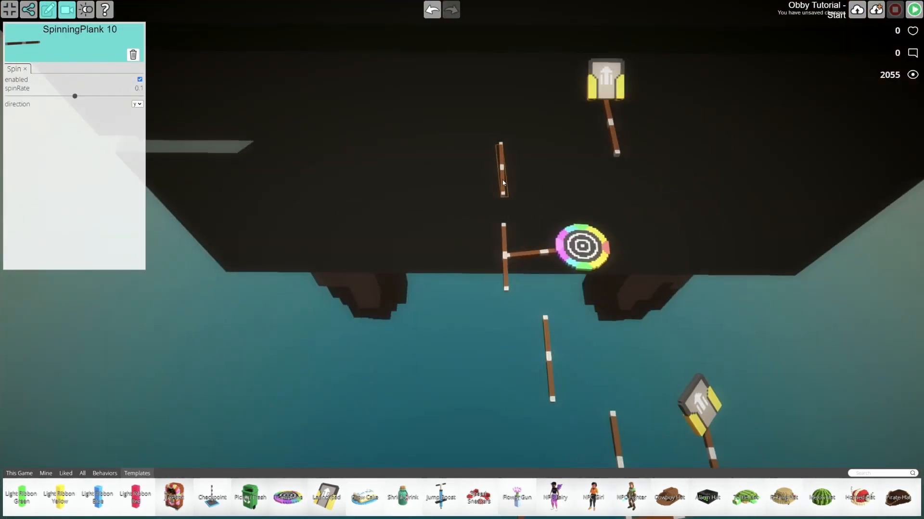
{"action": "left_click_drag", "start_coordinate": [501, 179], "coordinate": [577, 169], "text": "alt"}
{"action": "right_click_drag", "start_coordinate": [577, 170], "coordinate": [550, 308]}
{"action": "left_click_drag", "start_coordinate": [550, 308], "coordinate": [493, 165], "text": "alt"}
{"action": "key", "text": "a"}
{"action": "right_click_drag", "start_coordinate": [493, 165], "coordinate": [712, 145]}
{"action": "left_click_drag", "start_coordinate": [511, 180], "coordinate": [411, 216], "text": "alt"}
{"action": "right_click_drag", "start_coordinate": [412, 216], "coordinate": [405, 146]}
{"action": "left_click_drag", "start_coordinate": [397, 269], "coordinate": [389, 368], "text": "alt"}
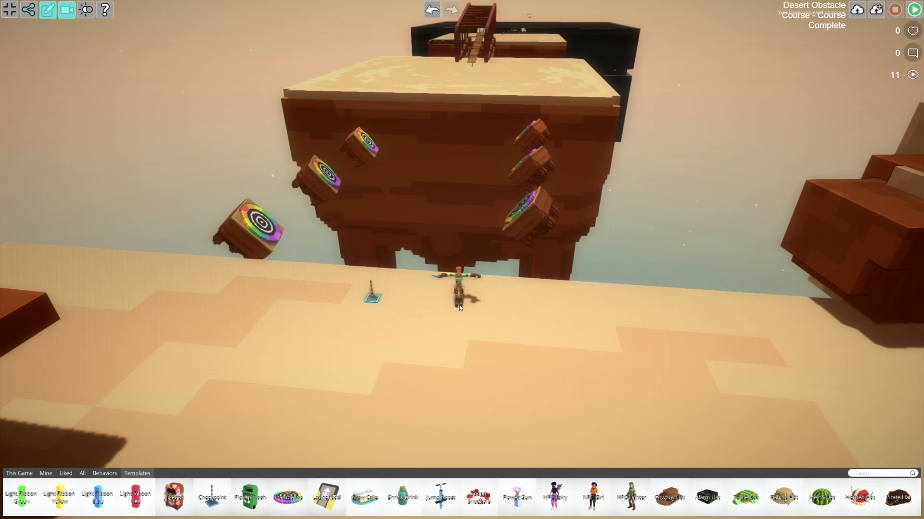
Place the NPC Fighter beside the checkpoint facing the trampolines, and enter its name and the full text "Get to the end for awesome prizes!".
{"action": "left_click", "coordinate": [460, 301]}
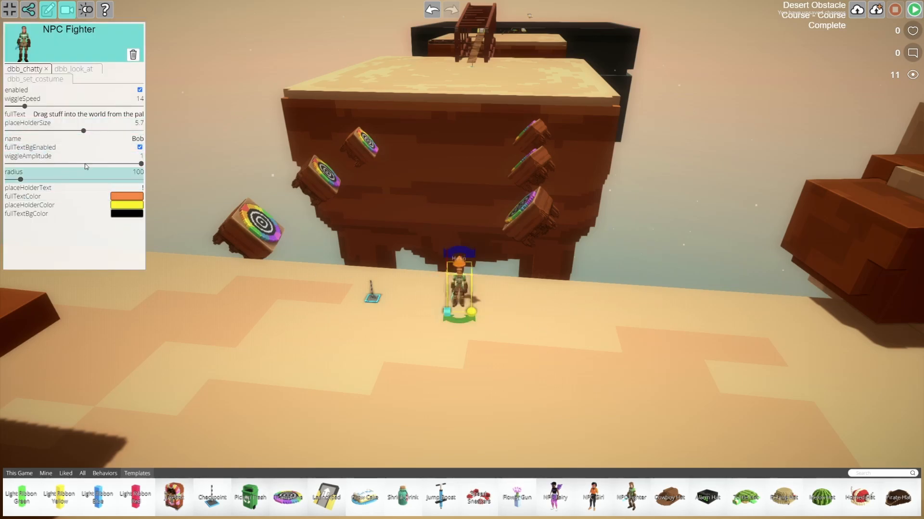
{"action": "left_click", "coordinate": [142, 139]}
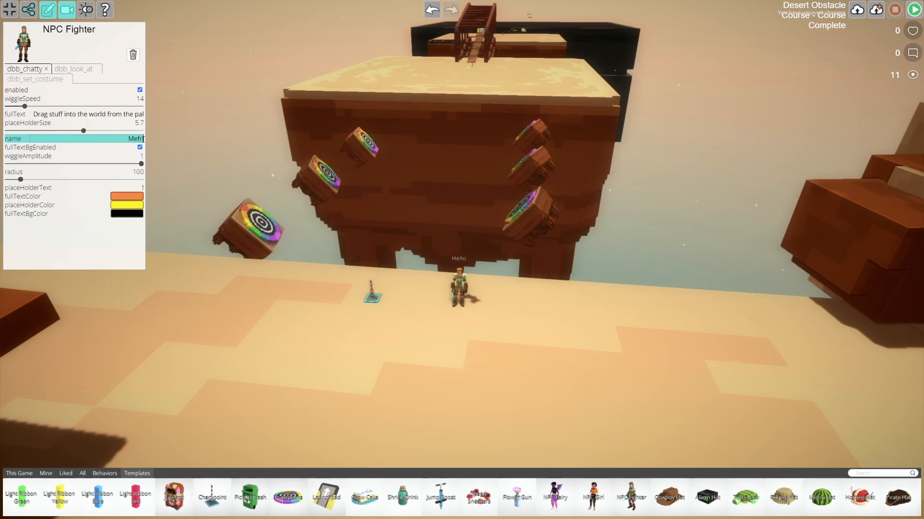
{"action": "left_click_drag", "start_coordinate": [35, 114], "coordinate": [154, 113]}
{"action": "type", "text": "Ge"}
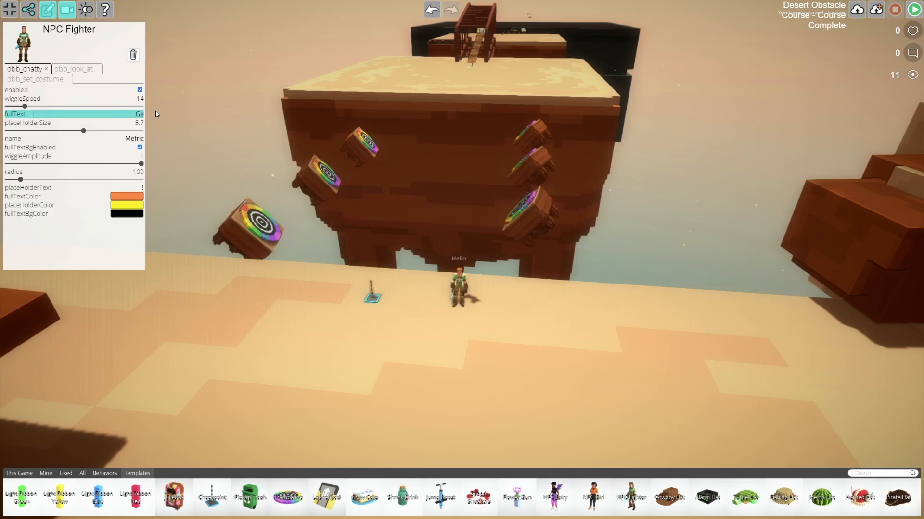
{"action": "type", "text": "t to the end for awesome prizes!"}
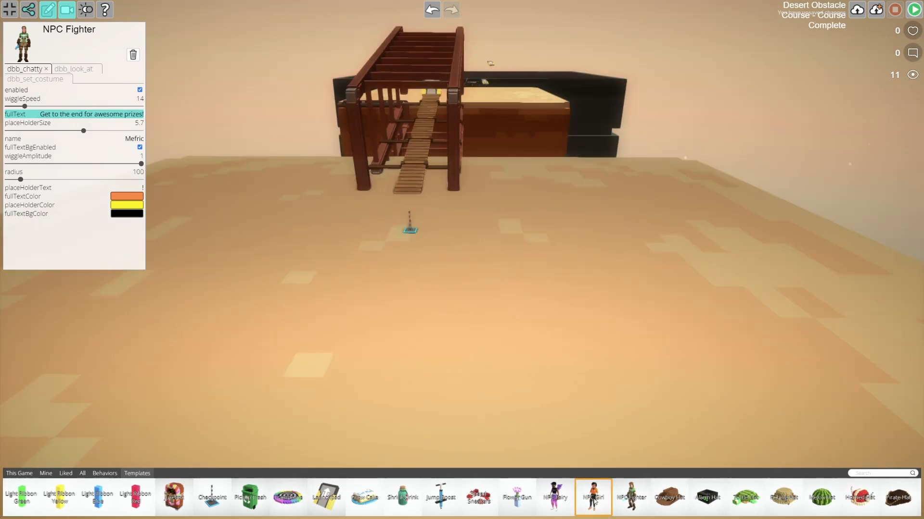
Place an NPC Girl by the railway bridge, and enter her name and the full text "Make sure you take your time to get this right!".
{"action": "left_click", "coordinate": [466, 224]}
{"action": "left_click", "coordinate": [449, 212]}
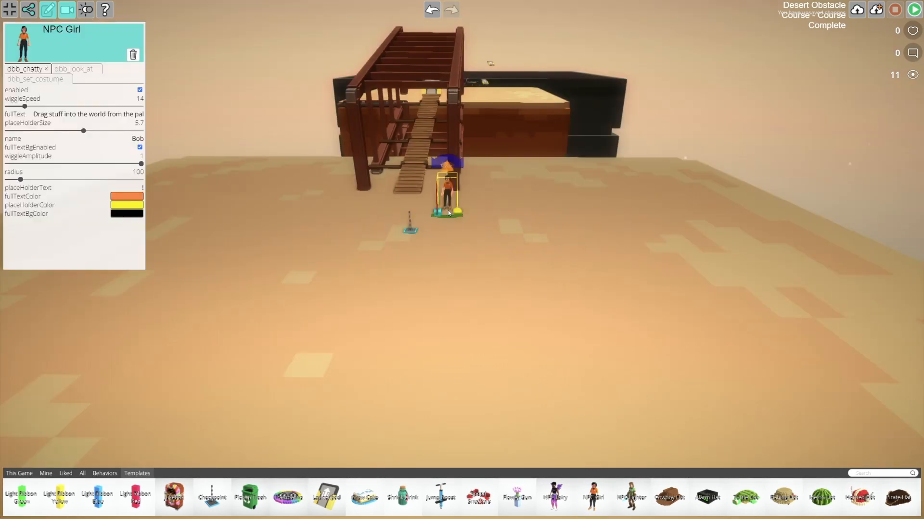
{"action": "left_click", "coordinate": [139, 139]}
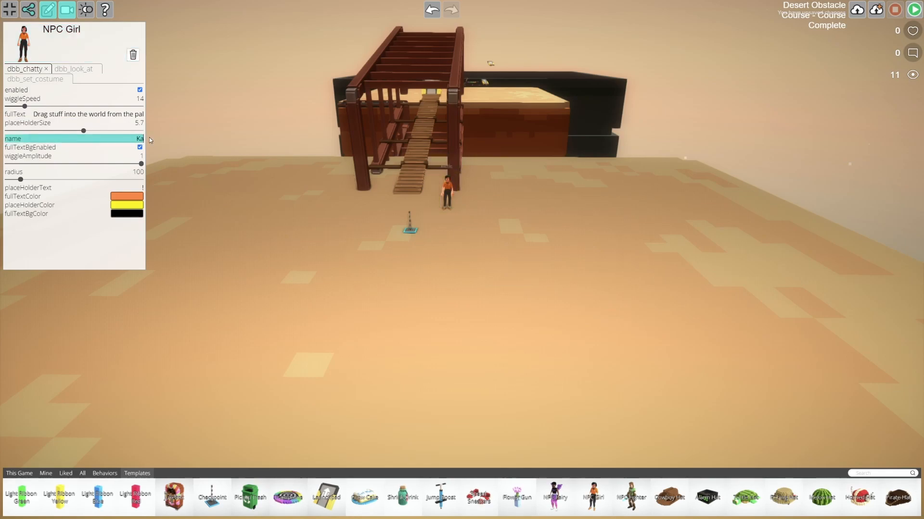
{"action": "left_click", "coordinate": [34, 114]}
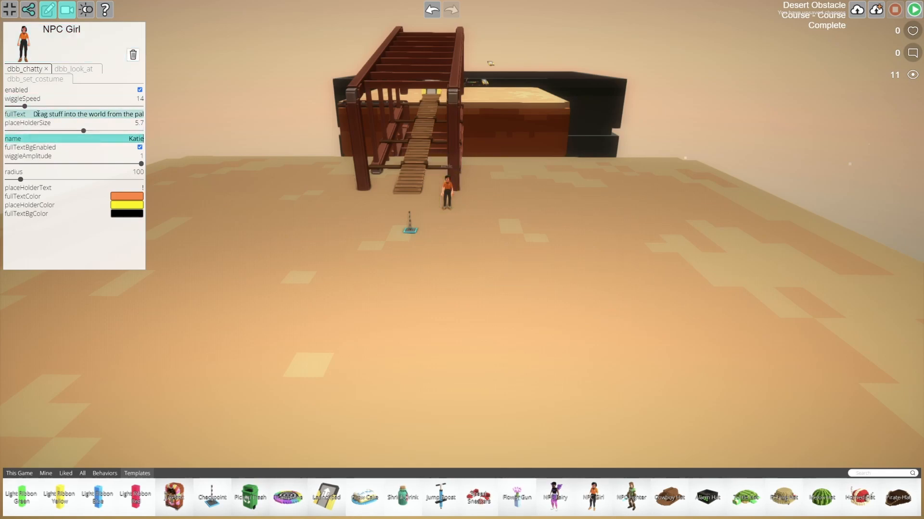
{"action": "left_click_drag", "start_coordinate": [35, 114], "coordinate": [261, 119]}
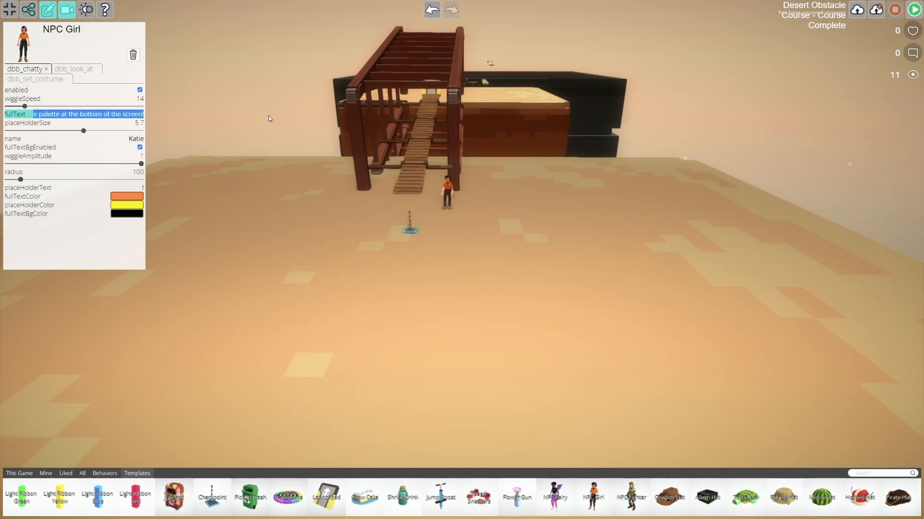
{"action": "type", "text": "Make sure you take your time to get this right!"}
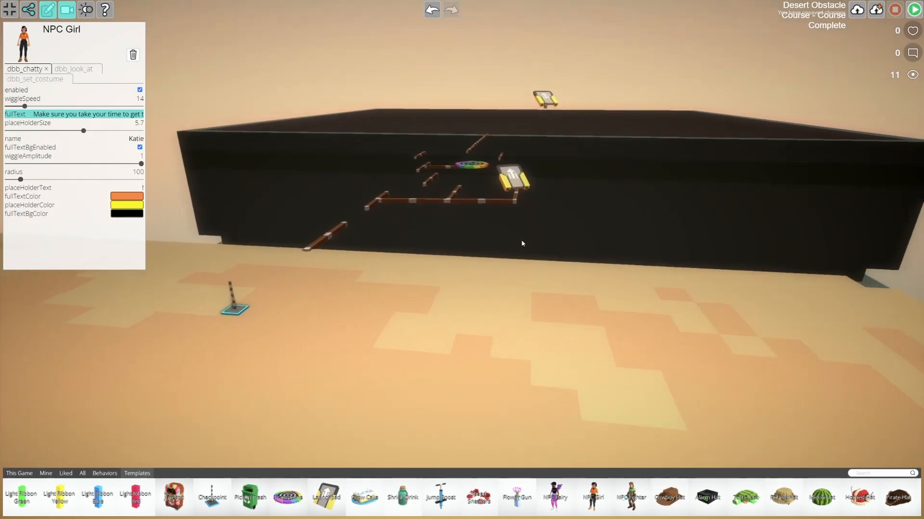
Place an NPC Fairy near the checkpoint in front of the plank course.
{"action": "right_click_drag", "start_coordinate": [521, 240], "coordinate": [527, 245]}
{"action": "key", "text": "a"}
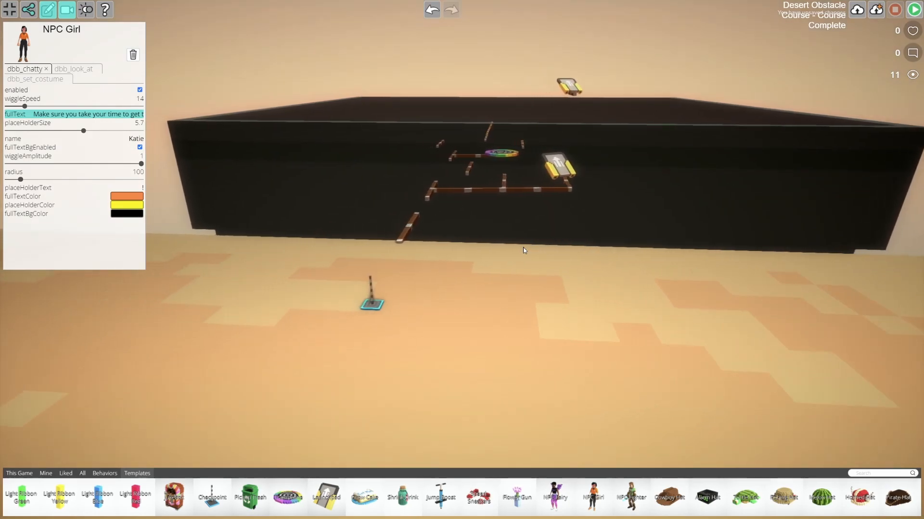
{"action": "left_click_drag", "start_coordinate": [555, 496], "coordinate": [460, 323]}
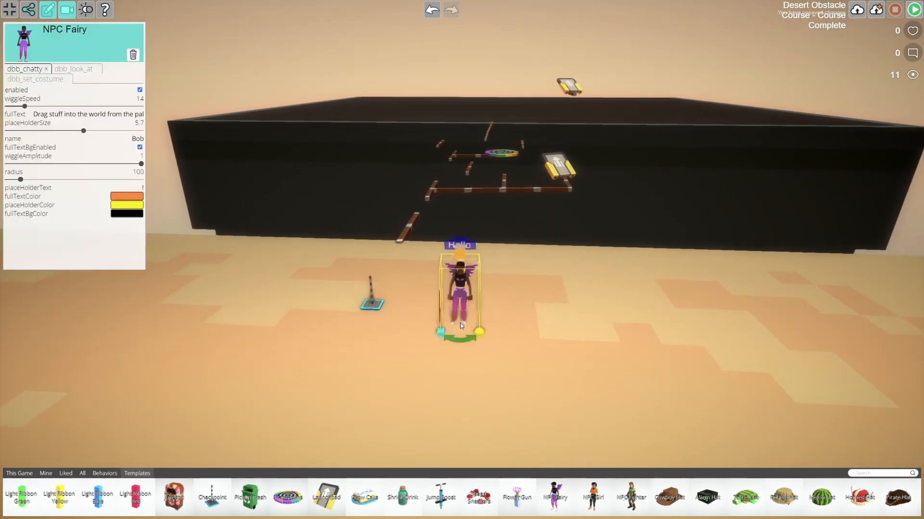
Enter the NPC Fairy's name and set its full text to "Those beams look mighty rickety!!!".
{"action": "left_click", "coordinate": [137, 138]}
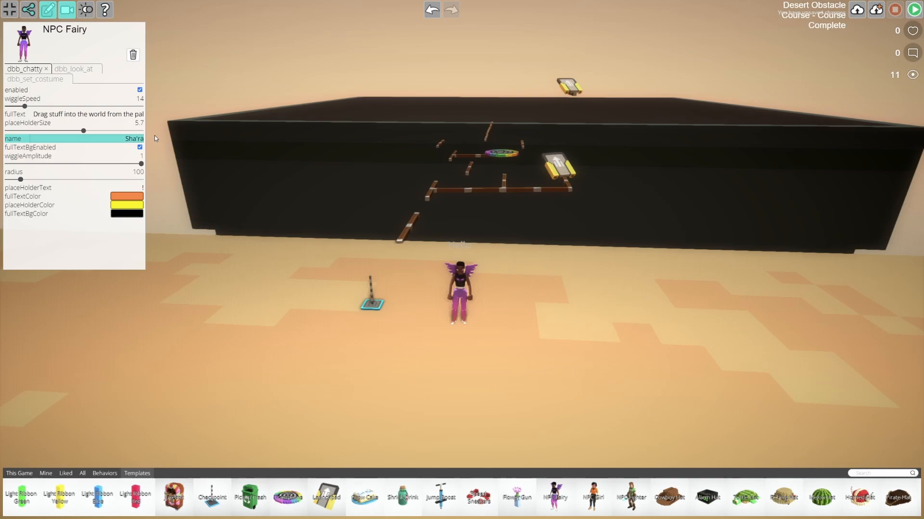
{"action": "left_click_drag", "start_coordinate": [35, 114], "coordinate": [265, 118]}
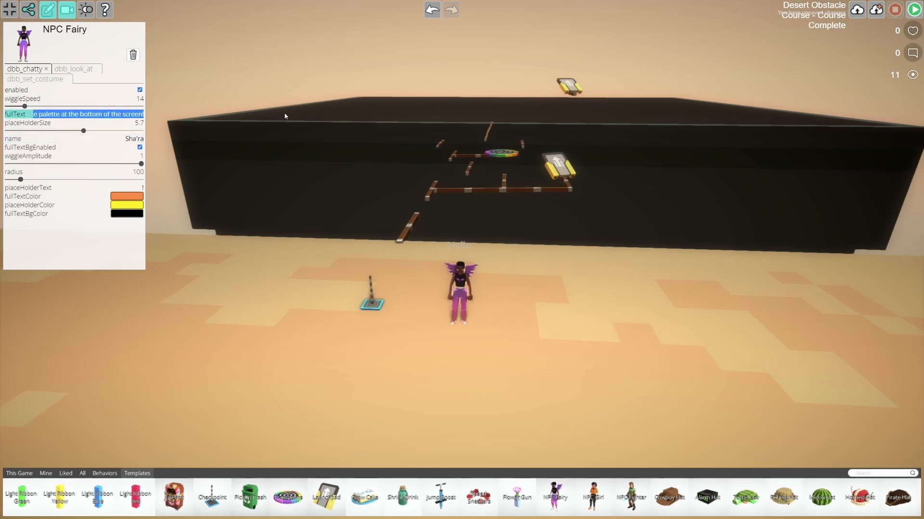
{"action": "type", "text": "!"}
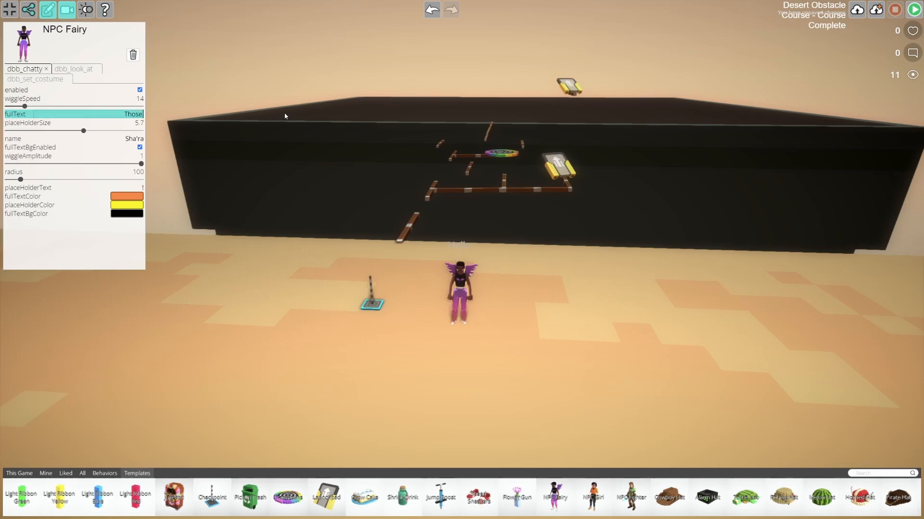
{"action": "type", "text": "hose beams look mighty rickety!!!"}
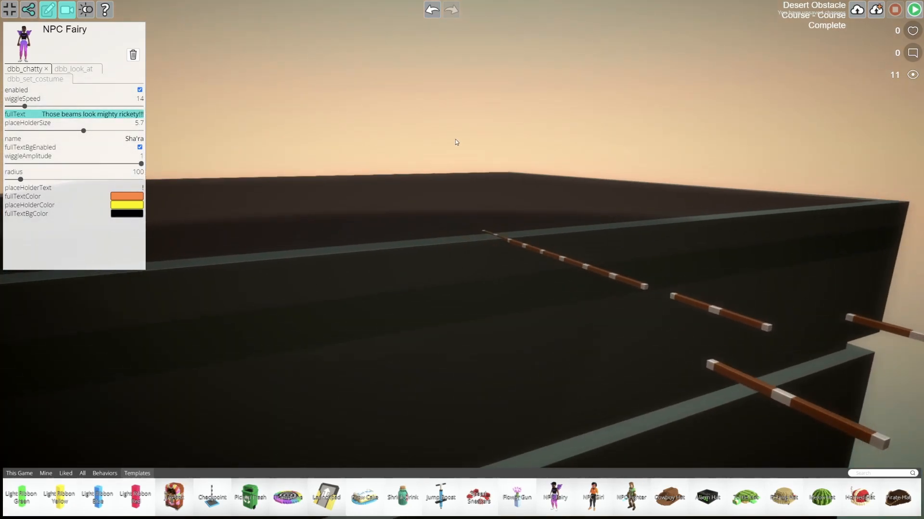
Place another NPC Fighter on the dark island near the end of the plank path.
{"action": "scroll", "coordinate": [455, 140], "scroll_direction": "up", "scroll_amount": 3}
{"action": "right_click_drag", "start_coordinate": [449, 136], "coordinate": [469, 165]}
{"action": "scroll", "coordinate": [460, 153], "scroll_direction": "down", "scroll_amount": 3}
{"action": "scroll", "coordinate": [460, 149], "scroll_direction": "up", "scroll_amount": 4}
{"action": "scroll", "coordinate": [469, 166], "scroll_direction": "down", "scroll_amount": 4}
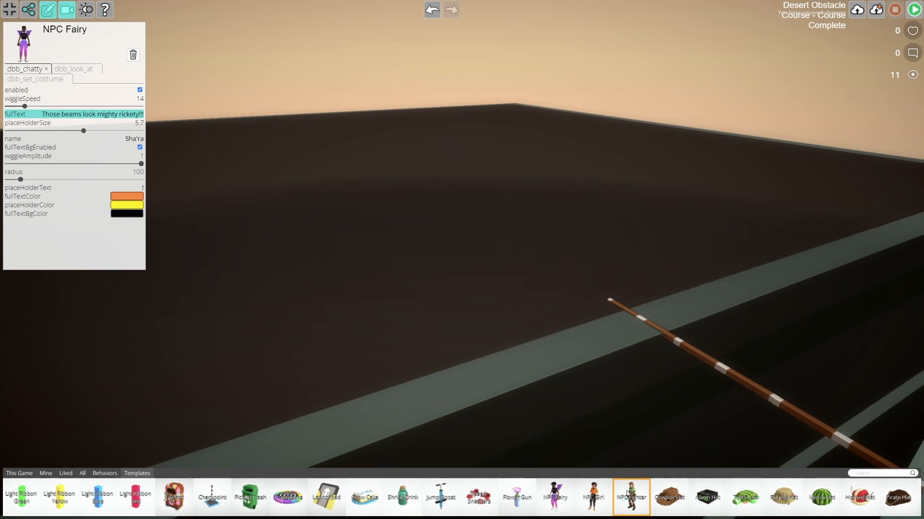
{"action": "left_click_drag", "start_coordinate": [632, 486], "coordinate": [481, 314]}
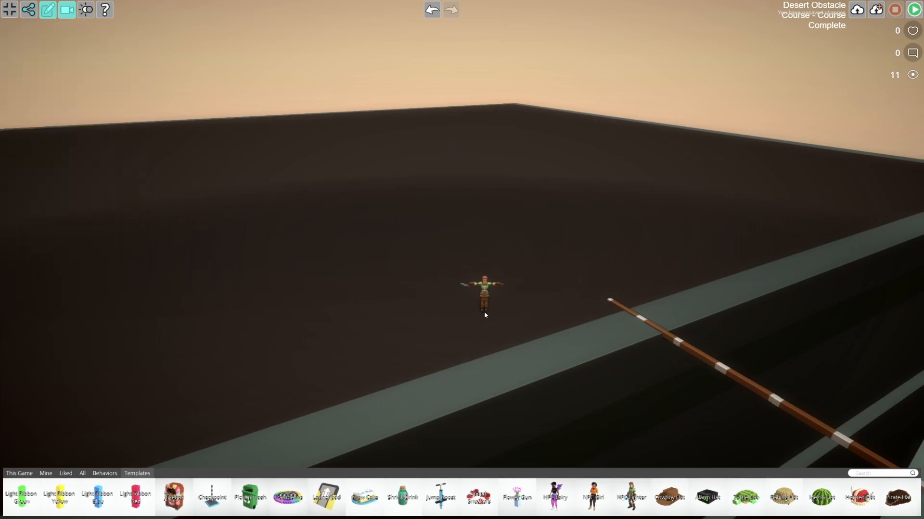
{"action": "left_click", "coordinate": [485, 313]}
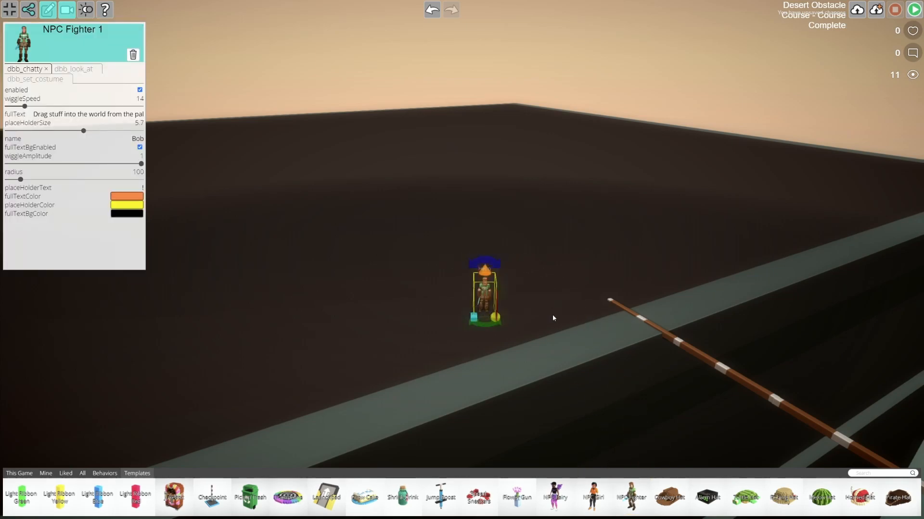
Enter the new fighter's name and set its full text to "WHAT TOOK YOU SO LONG!??".
{"action": "left_click", "coordinate": [138, 139]}
{"action": "type", "text": "Mefric"}
{"action": "key", "text": "Tab"}
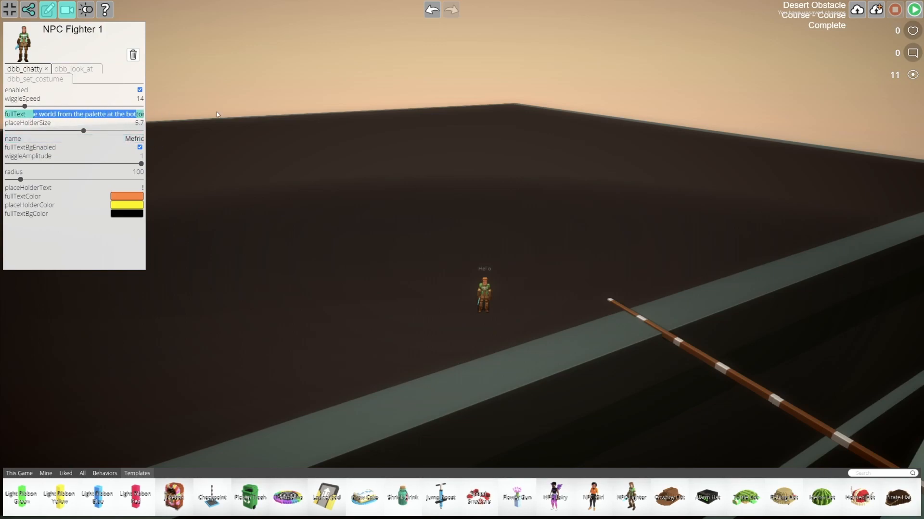
{"action": "type", "text": "WHA"}
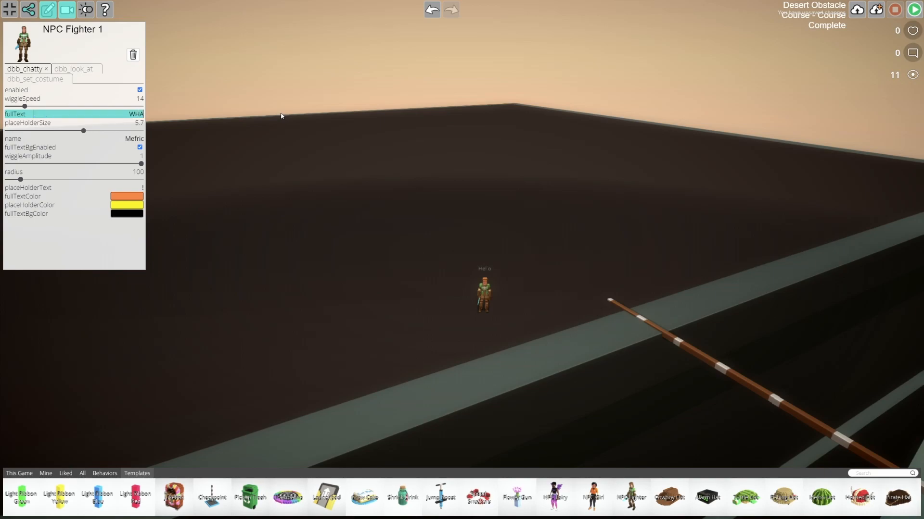
{"action": "type", "text": "T TOOK YOU SO LONG!??"}
{"action": "left_click", "coordinate": [298, 86]}
Search all objects for "plinth" and place a row of four green-rimmed Countdown Teleporter plinths beside the fighter on the dark island.
{"action": "key", "text": "d"}
{"action": "right_click_drag", "start_coordinate": [521, 175], "coordinate": [463, 167]}
{"action": "key", "text": "w"}
{"action": "key", "text": "d"}
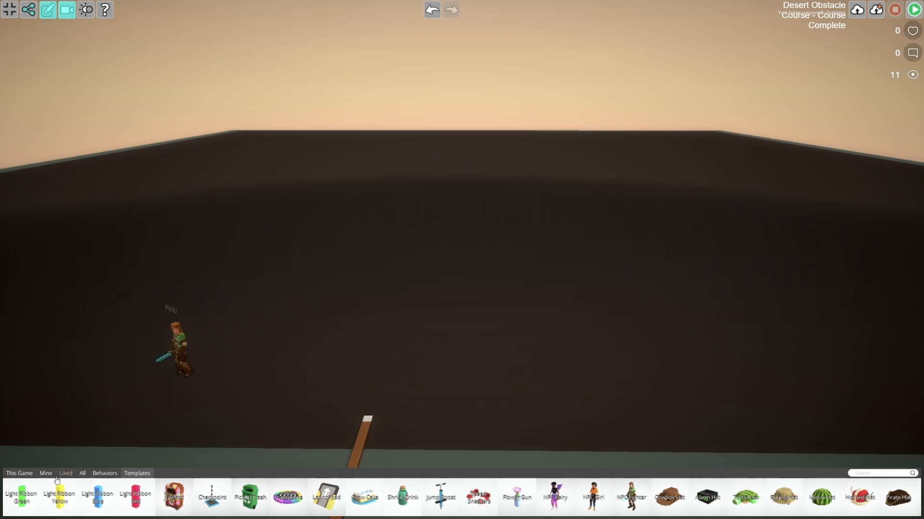
{"action": "left_click", "coordinate": [82, 473]}
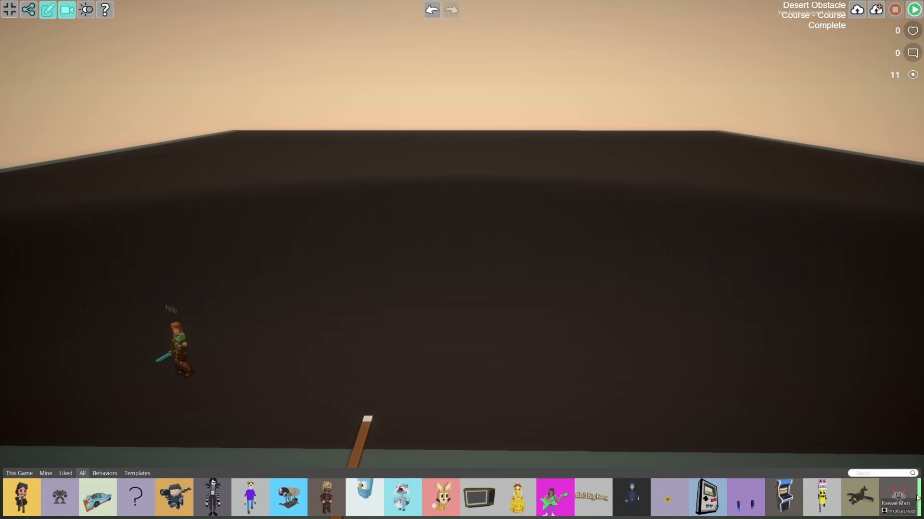
{"action": "left_click", "coordinate": [857, 473]}
{"action": "type", "text": "plinth"}
{"action": "key", "text": "Return"}
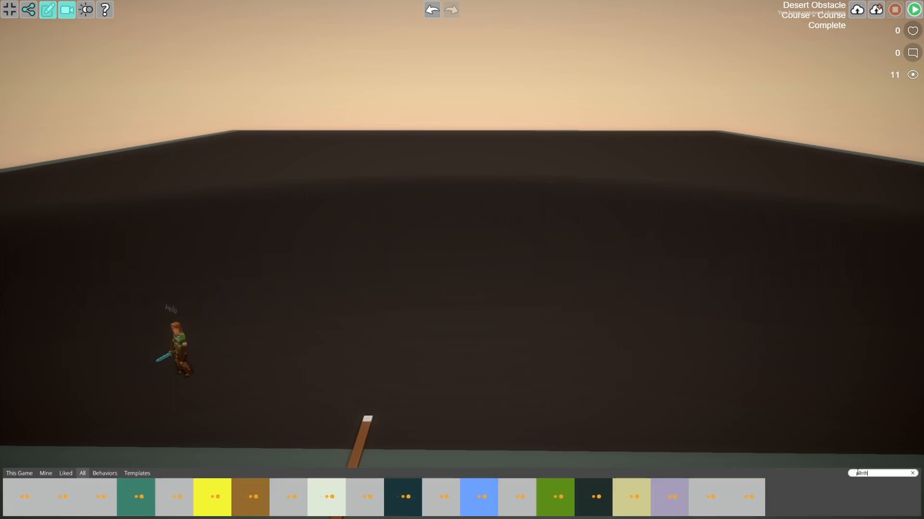
{"action": "left_click_drag", "start_coordinate": [287, 501], "coordinate": [281, 297]}
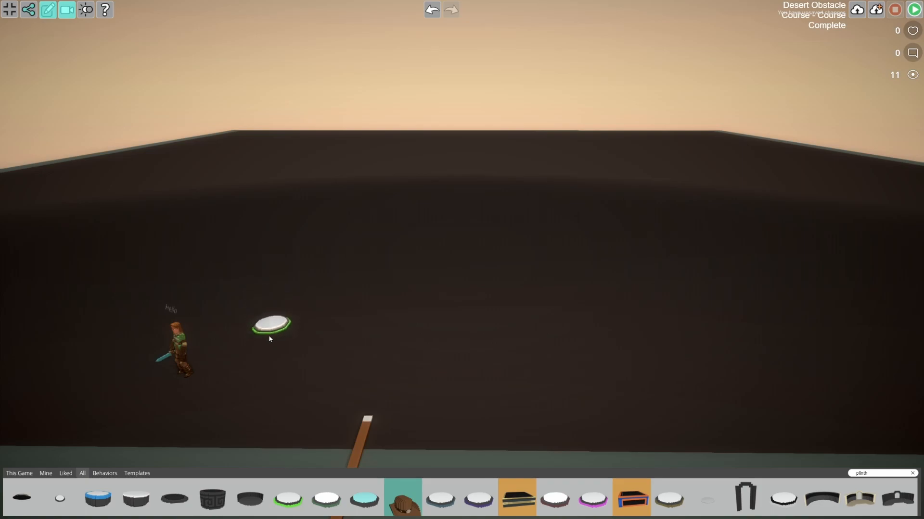
{"action": "left_click", "coordinate": [268, 313]}
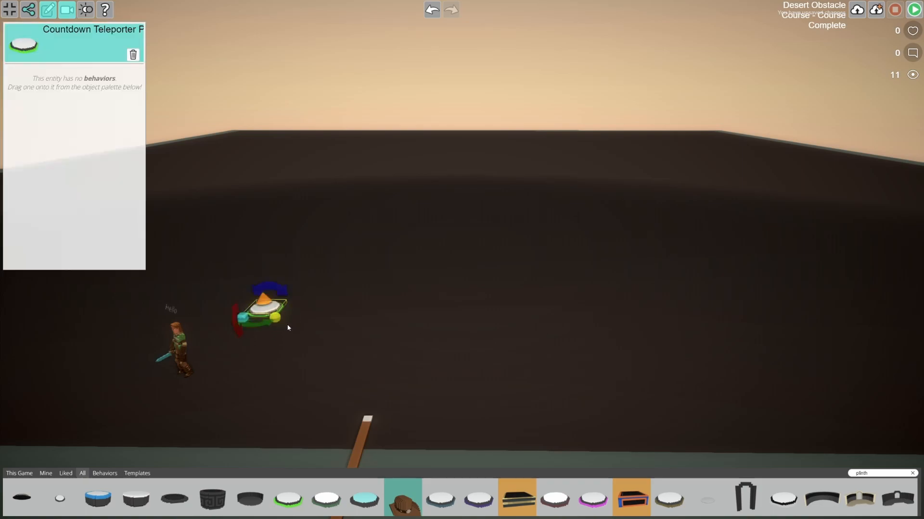
{"action": "left_click_drag", "start_coordinate": [262, 313], "coordinate": [451, 315], "text": "alt"}
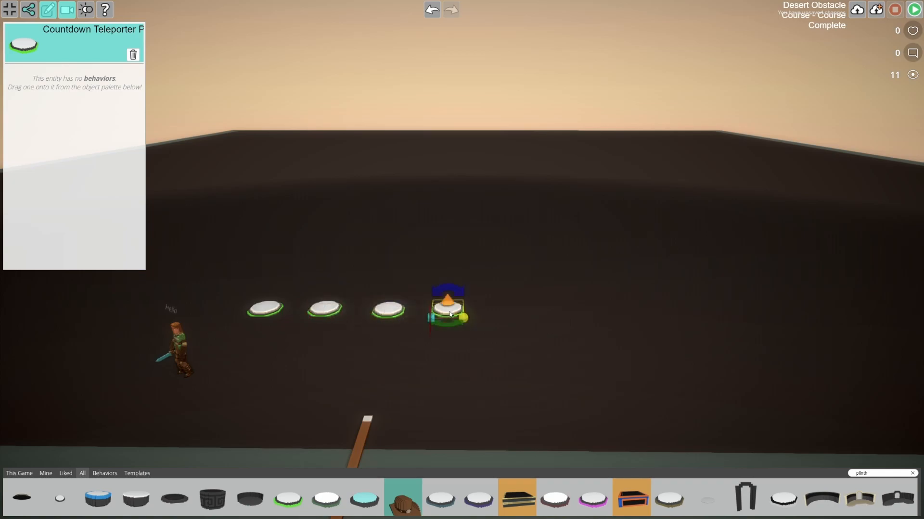
Place the Grow Cake, Shrink Drink, Jump Boost, and Speed Sneakers templates on the four plinths, one item on each.
{"action": "left_click", "coordinate": [137, 474]}
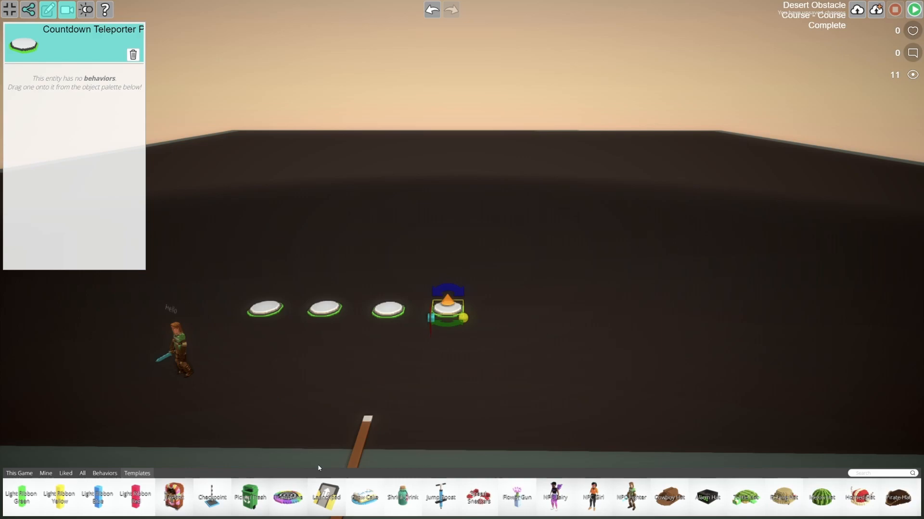
{"action": "left_click", "coordinate": [334, 346]}
{"action": "left_click", "coordinate": [266, 310]}
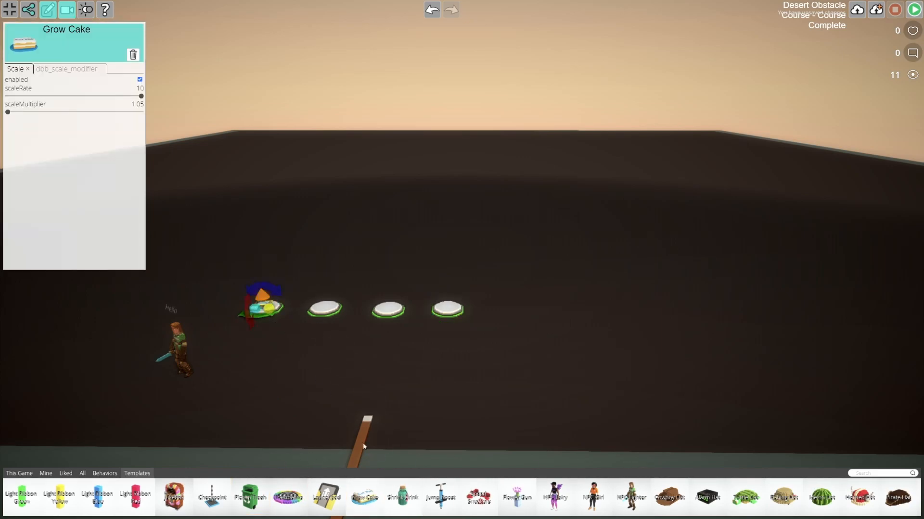
{"action": "left_click_drag", "start_coordinate": [403, 497], "coordinate": [327, 315]}
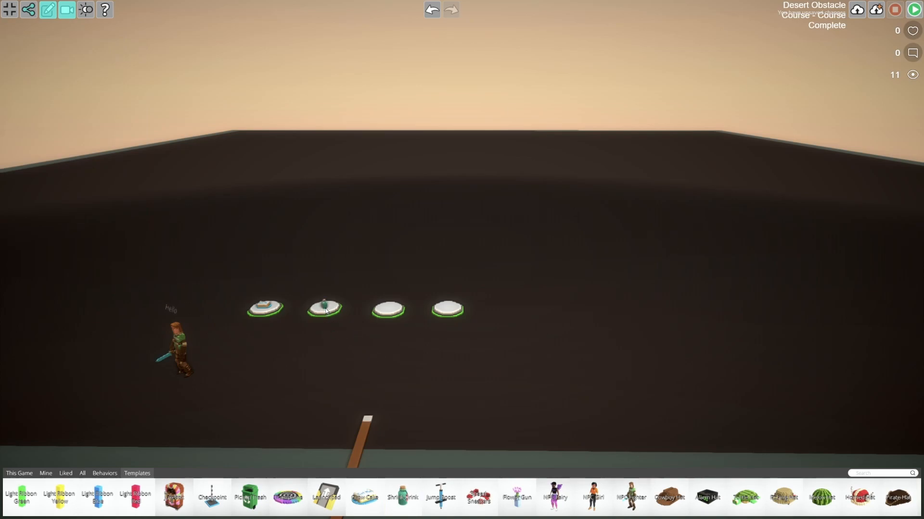
{"action": "left_click_drag", "start_coordinate": [444, 502], "coordinate": [389, 319]}
{"action": "left_click_drag", "start_coordinate": [467, 492], "coordinate": [448, 309]}
Examine the whole obstacle course, from the prize plinths and plank path back to the starting island.
{"action": "right_click_drag", "start_coordinate": [324, 366], "coordinate": [617, 402]}
{"action": "key", "text": "a"}
{"action": "key", "text": "a"}
{"action": "key", "text": "s"}
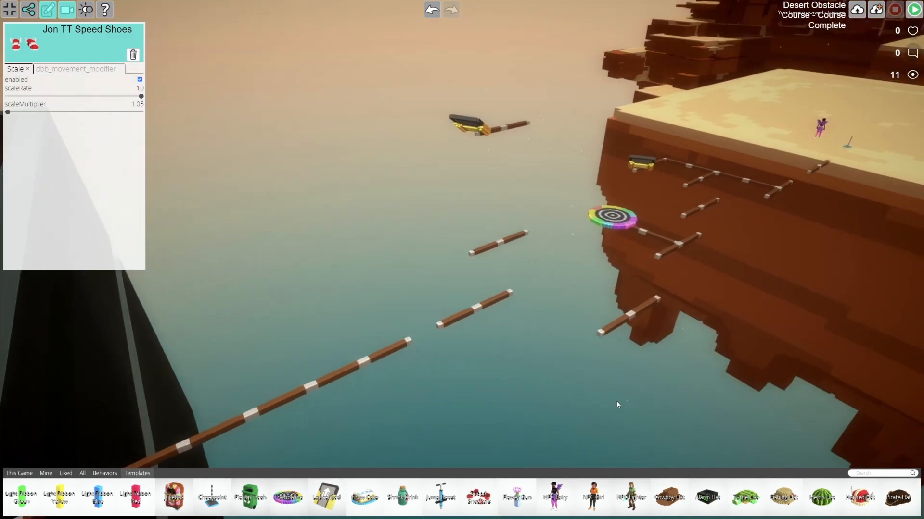
{"action": "right_click_drag", "start_coordinate": [484, 322], "coordinate": [324, 300]}
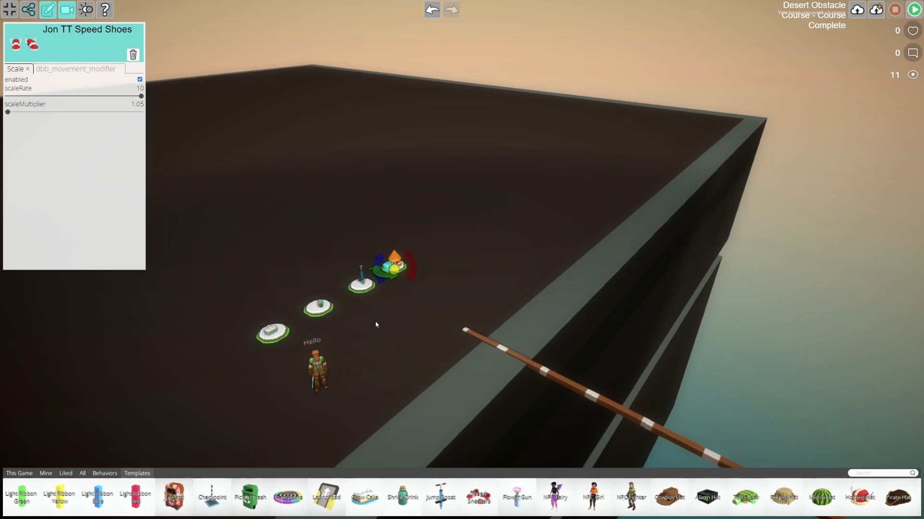
{"action": "right_click_drag", "start_coordinate": [392, 302], "coordinate": [411, 369]}
{"action": "key", "text": "d"}
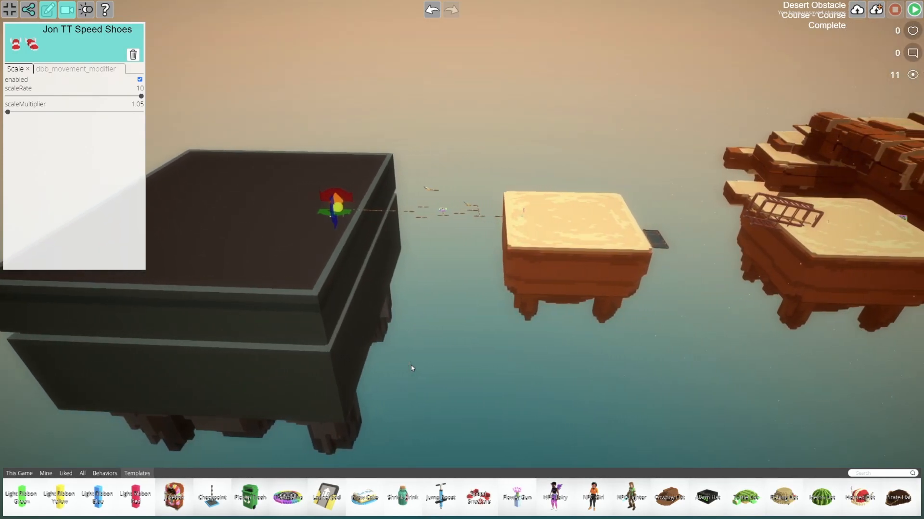
{"action": "key", "text": "d"}
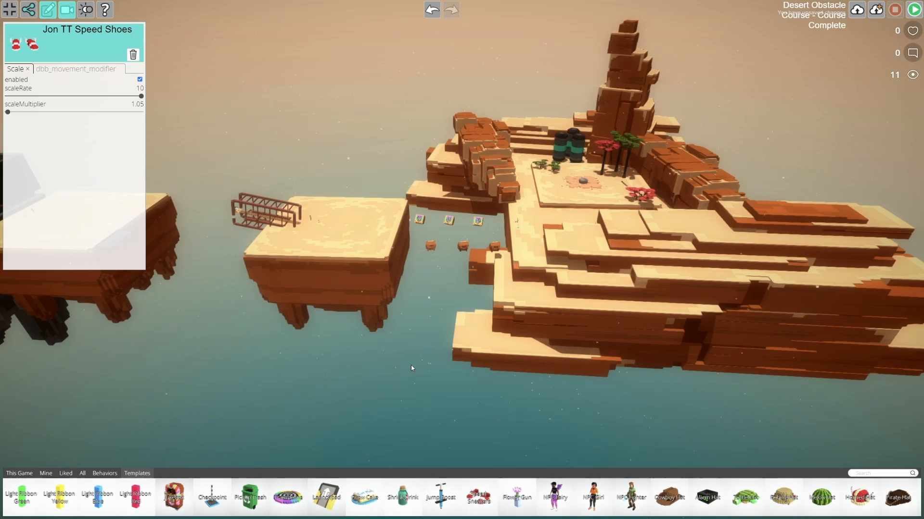
{"action": "key", "text": "w"}
{"action": "right_click_drag", "start_coordinate": [512, 357], "coordinate": [328, 261]}
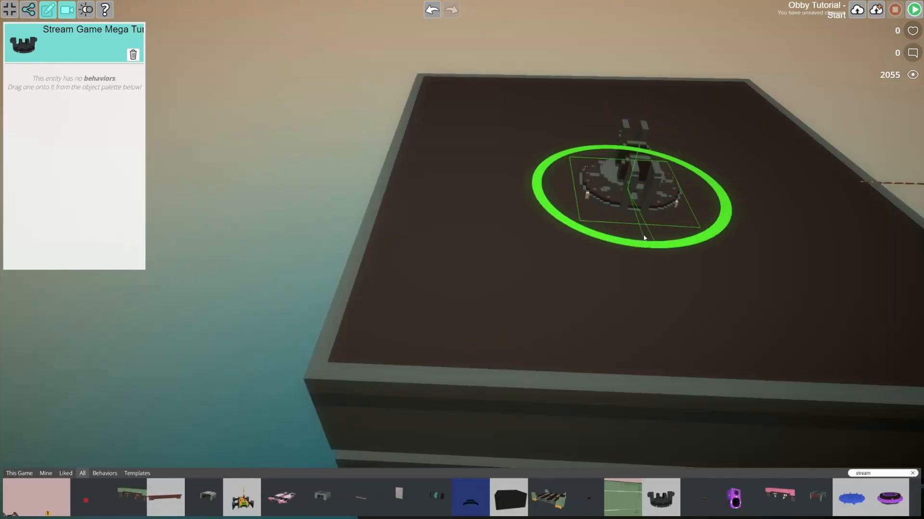
Position the mega turret base in the middle of the dark island facing the plank path, with a grey-green slatted prop on each side.
{"action": "right_click_drag", "start_coordinate": [802, 312], "coordinate": [606, 206]}
{"action": "left_click", "coordinate": [501, 154]}
{"action": "mouse_move", "coordinate": [501, 210]}
{"action": "left_mouse_down"}
{"action": "mouse_move", "coordinate": [498, 223]}
{"action": "mouse_move", "coordinate": [492, 201]}
{"action": "left_mouse_up"}
{"action": "left_click_drag", "start_coordinate": [417, 156], "coordinate": [614, 241]}
{"action": "left_click_drag", "start_coordinate": [500, 169], "coordinate": [500, 189]}
Build a wall across the dark island behind the turret from duplicated Stream Game Mega Turret wall segments.
{"action": "scroll", "coordinate": [658, 498], "scroll_direction": "down", "scroll_amount": 12}
{"action": "left_click_drag", "start_coordinate": [658, 498], "coordinate": [605, 141]}
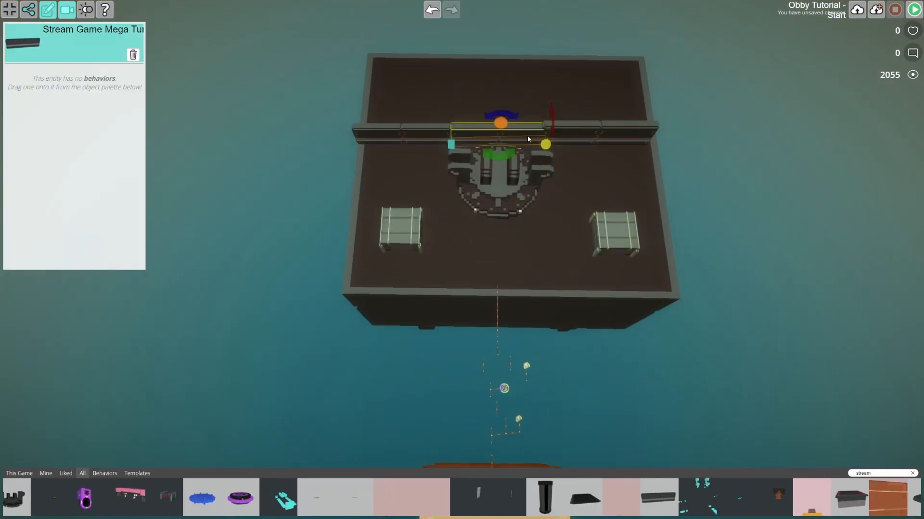
{"action": "scroll", "coordinate": [506, 239], "scroll_direction": "up", "scroll_amount": 5}
{"action": "right_click_drag", "start_coordinate": [506, 240], "coordinate": [657, 356]}
{"action": "left_click_drag", "start_coordinate": [659, 364], "coordinate": [309, 216], "text": "alt"}
{"action": "right_click_drag", "start_coordinate": [433, 308], "coordinate": [698, 380]}
Decorate the dark island with Stream Game missiles beside the turret and another Stream Game prop.
{"action": "scroll", "coordinate": [832, 495], "scroll_direction": "down", "scroll_amount": 20}
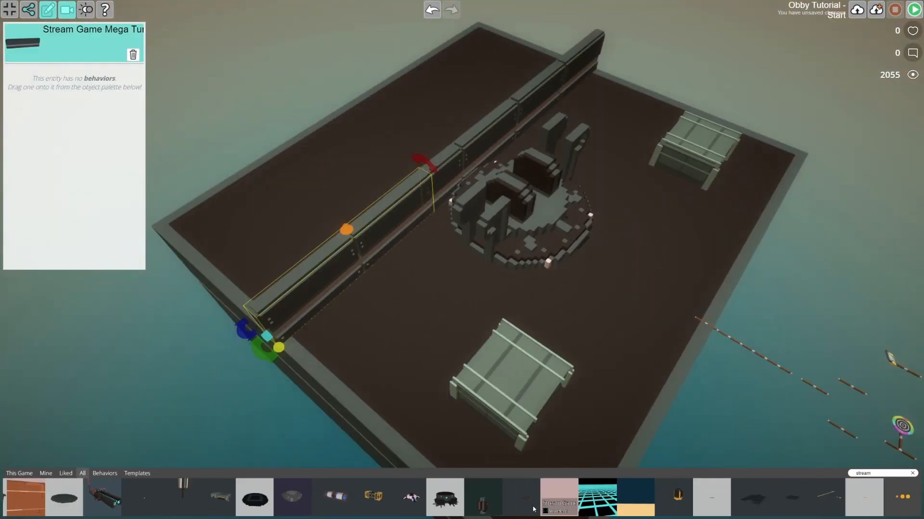
{"action": "scroll", "coordinate": [543, 502], "scroll_direction": "down", "scroll_amount": 10}
{"action": "left_click_drag", "start_coordinate": [794, 497], "coordinate": [384, 332]}
{"action": "scroll", "coordinate": [505, 489], "scroll_direction": "down", "scroll_amount": 20}
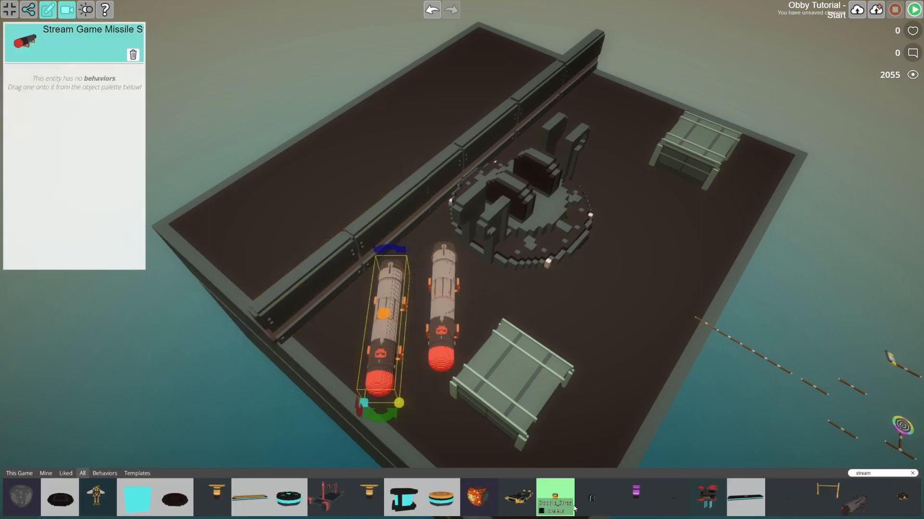
{"action": "left_click_drag", "start_coordinate": [453, 499], "coordinate": [368, 87]}
{"action": "left_click_drag", "start_coordinate": [378, 219], "coordinate": [240, 212]}
{"action": "right_click_drag", "start_coordinate": [558, 289], "coordinate": [481, 308]}
{"action": "left_click_drag", "start_coordinate": [489, 303], "coordinate": [476, 440]}
{"action": "left_click_drag", "start_coordinate": [386, 103], "coordinate": [309, 179]}
Lay a tall floating rock along the edge of the sandy island between the trampolines and the railway bridge.
{"action": "right_click_drag", "start_coordinate": [309, 179], "coordinate": [697, 282]}
{"action": "left_click_drag", "start_coordinate": [464, 250], "coordinate": [448, 250]}
{"action": "right_click_drag", "start_coordinate": [625, 241], "coordinate": [425, 206]}
{"action": "right_click_drag", "start_coordinate": [625, 288], "coordinate": [559, 306]}
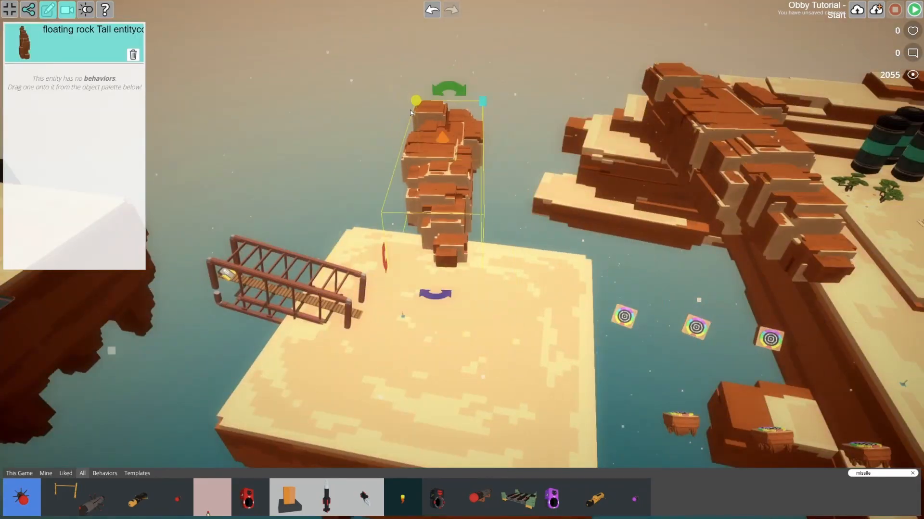
{"action": "left_click_drag", "start_coordinate": [447, 96], "coordinate": [478, 247]}
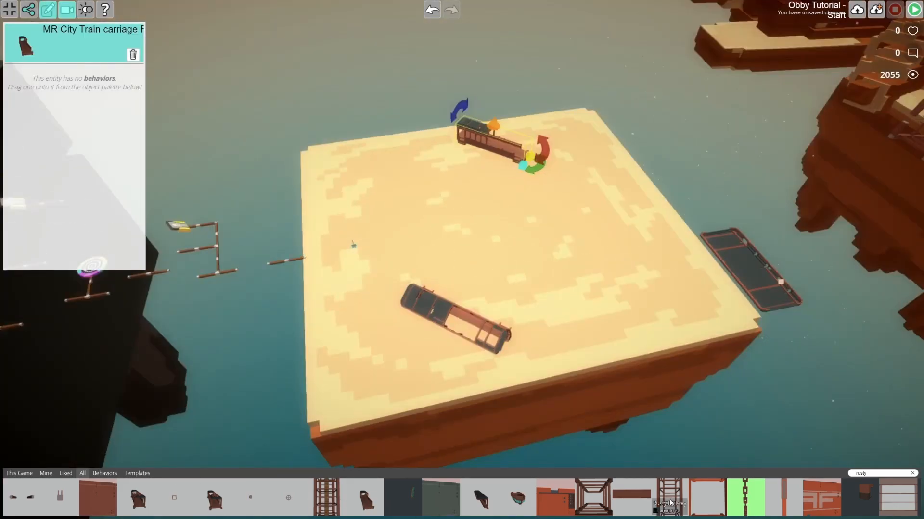
Decorate the sandy islands with rusty train carriage pieces, tall rusty beams, a dark tank, and red and green floating rock foliage.
{"action": "left_click", "coordinate": [755, 339]}
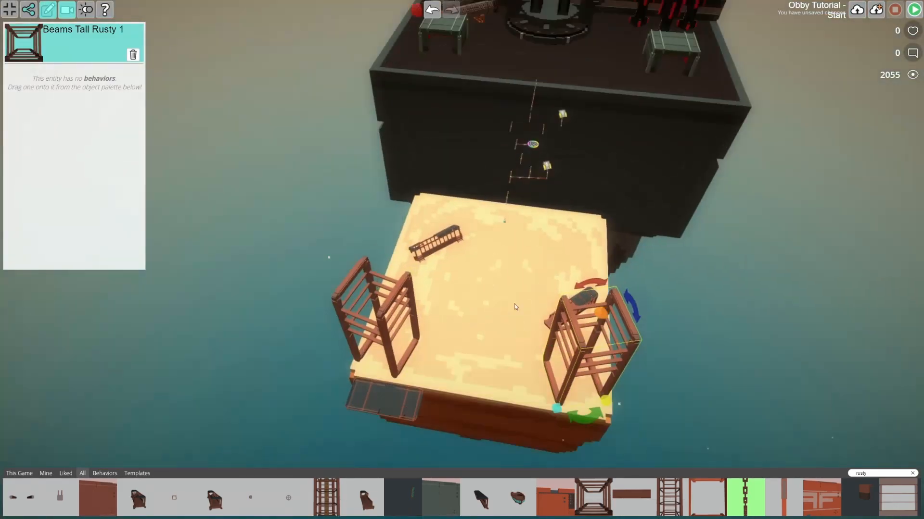
{"action": "left_click", "coordinate": [481, 190]}
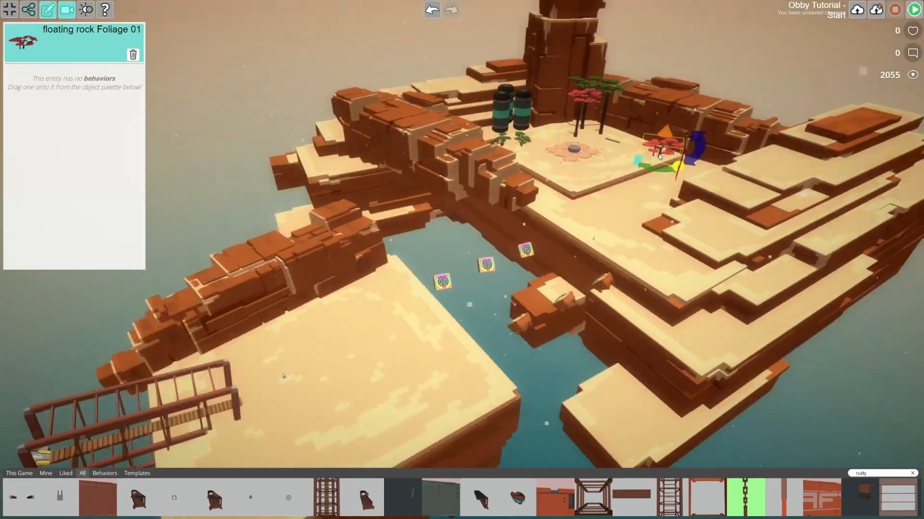
{"action": "left_click", "coordinate": [406, 415]}
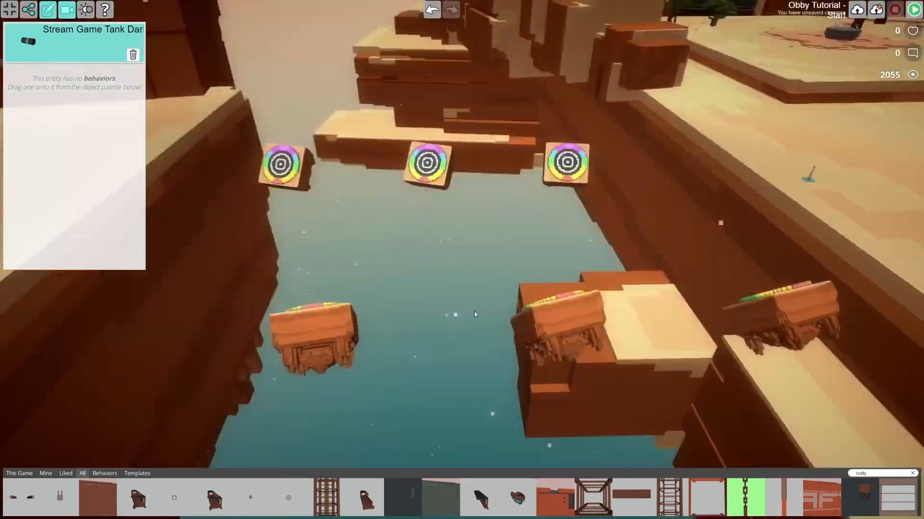
{"action": "left_click", "coordinate": [881, 191]}
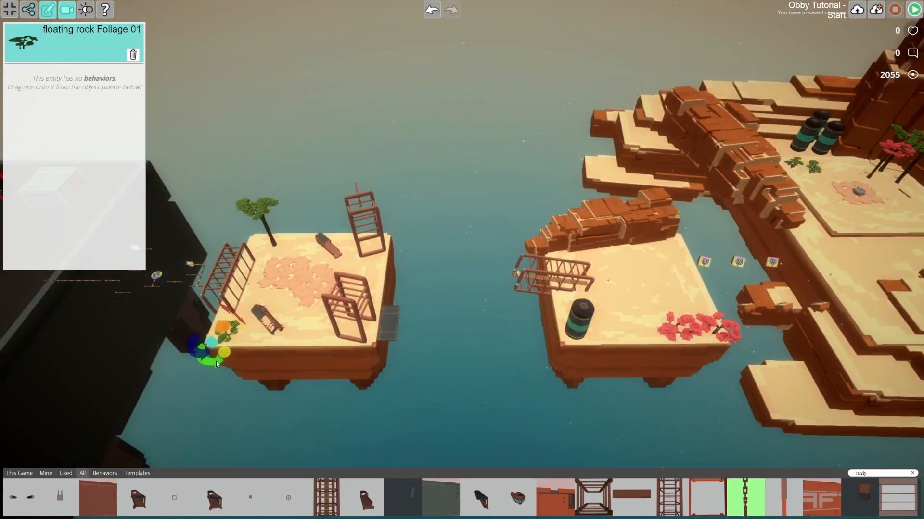